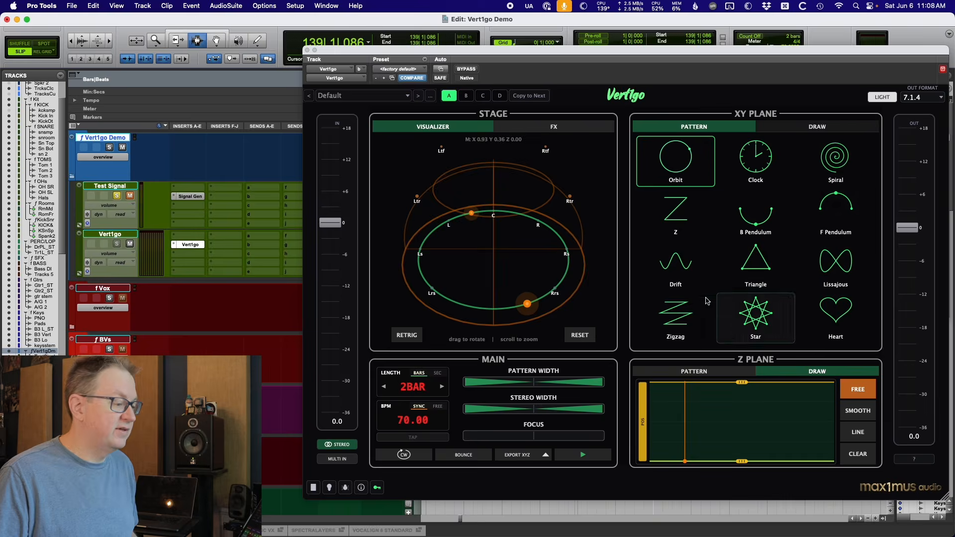
Start playback and audition the Clock, Spiral, Z and B Pendulum XY motion patterns.
{"action": "key", "text": "space"}
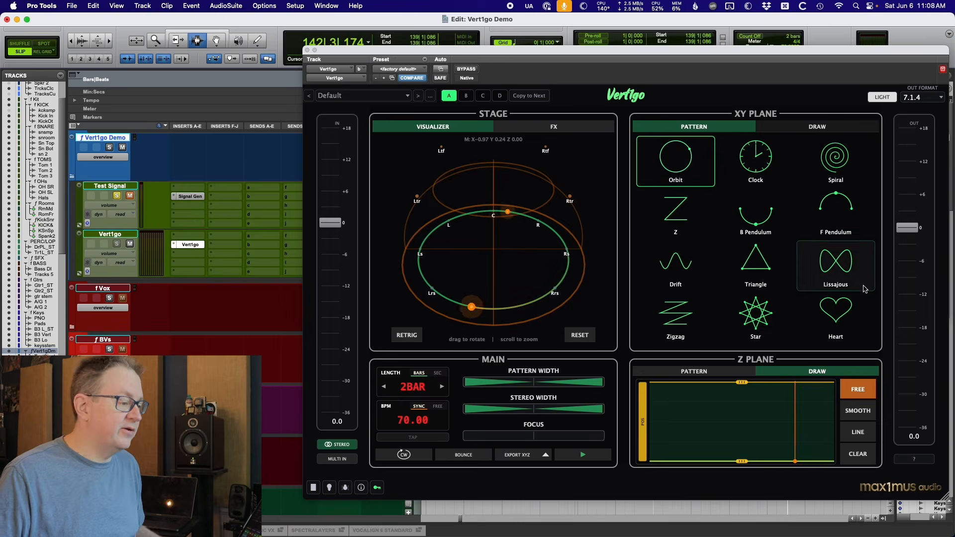
{"action": "left_click", "coordinate": [767, 162]}
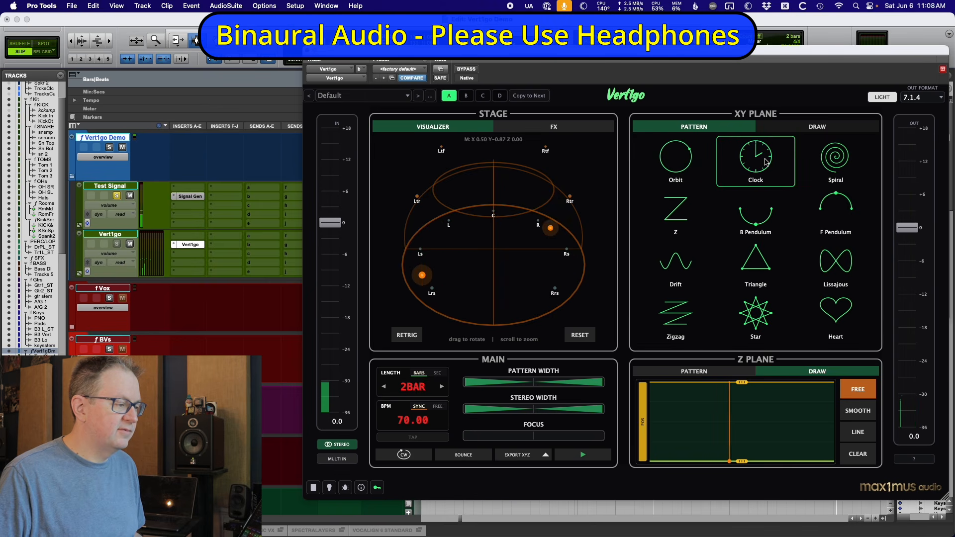
{"action": "left_click", "coordinate": [841, 162]}
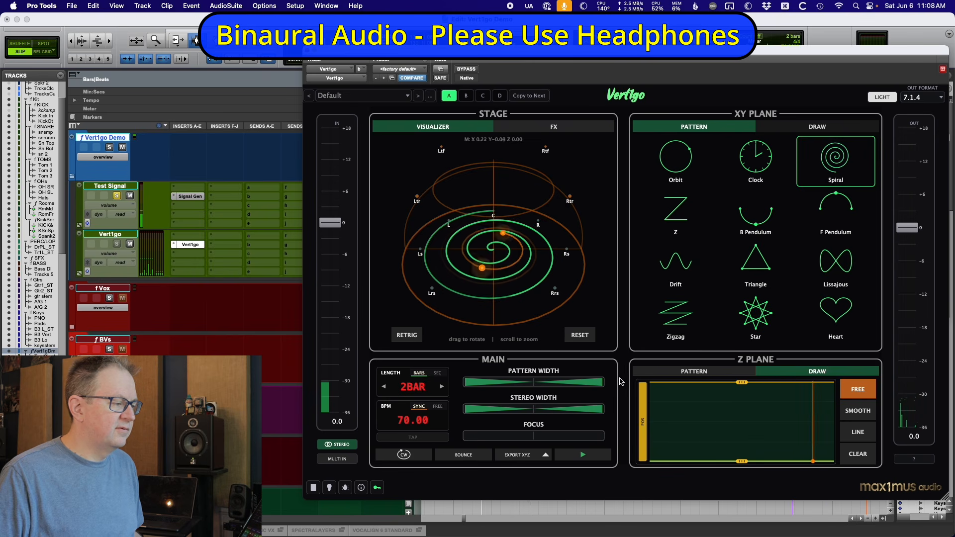
{"action": "left_click", "coordinate": [676, 222]}
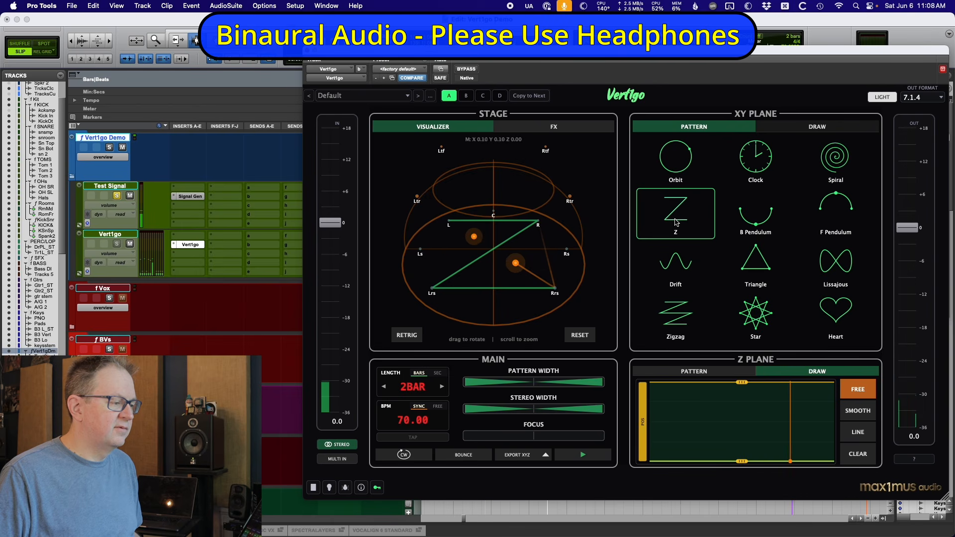
{"action": "left_click", "coordinate": [762, 215]}
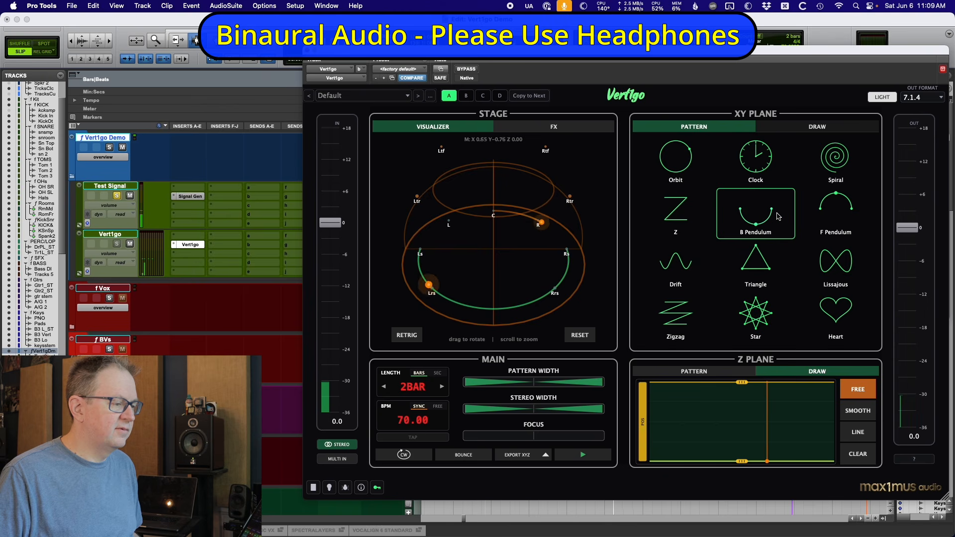
Audition the F Pendulum, Drift, Lissajous, Star and Heart XY patterns and retrigger the motion.
{"action": "left_click", "coordinate": [835, 210]}
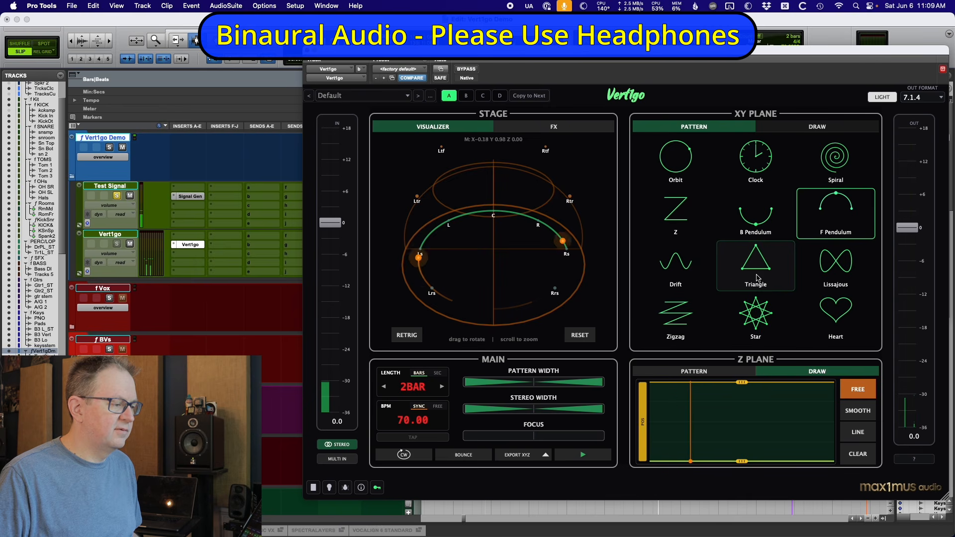
{"action": "left_click", "coordinate": [688, 270]}
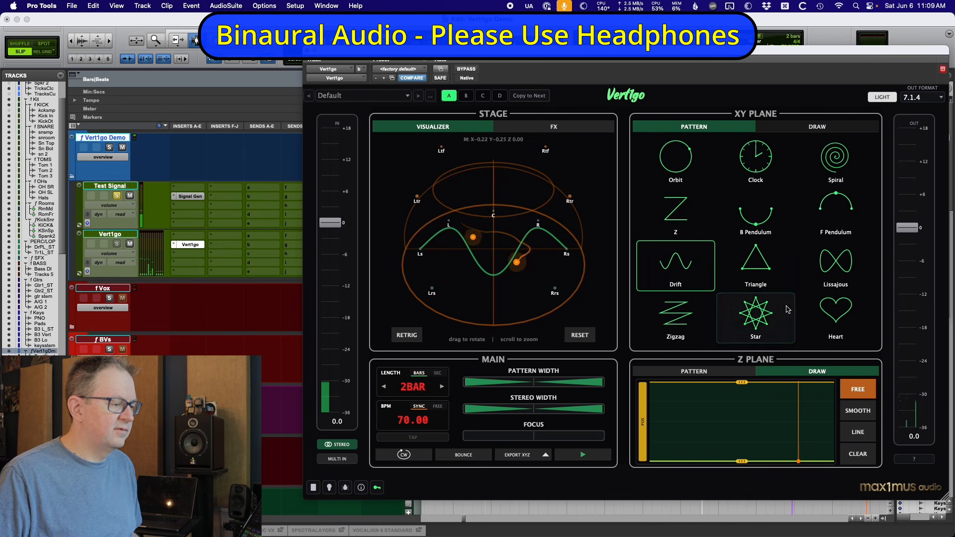
{"action": "left_click", "coordinate": [838, 266]}
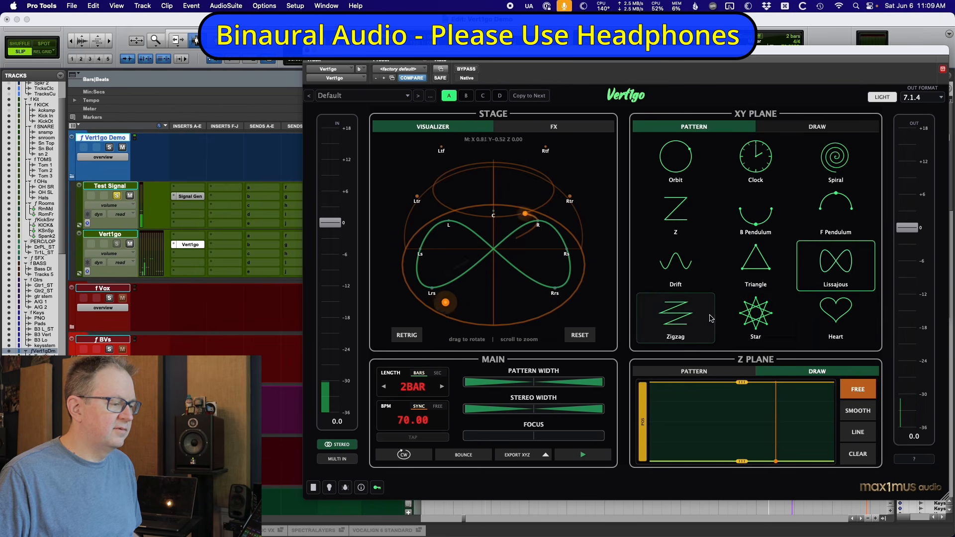
{"action": "left_click", "coordinate": [759, 315]}
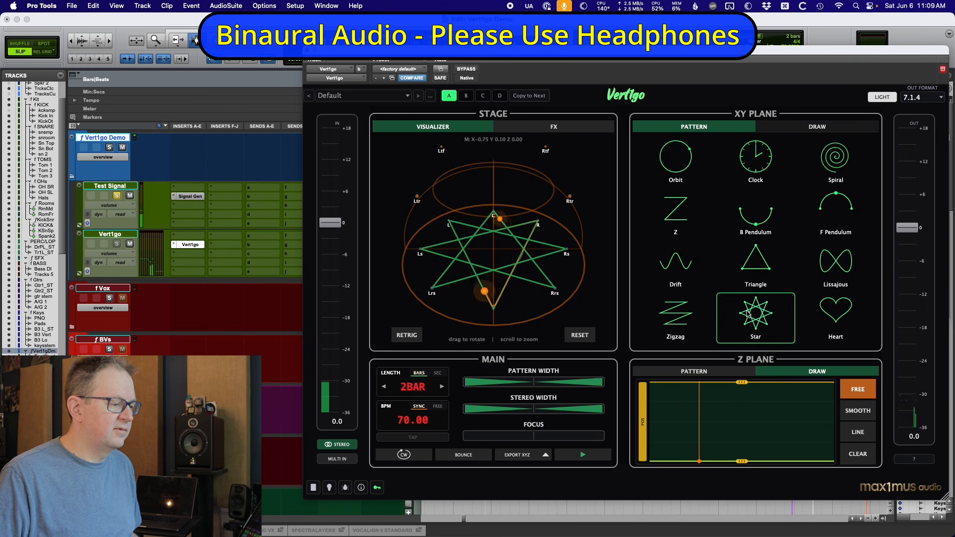
{"action": "left_click", "coordinate": [816, 316]}
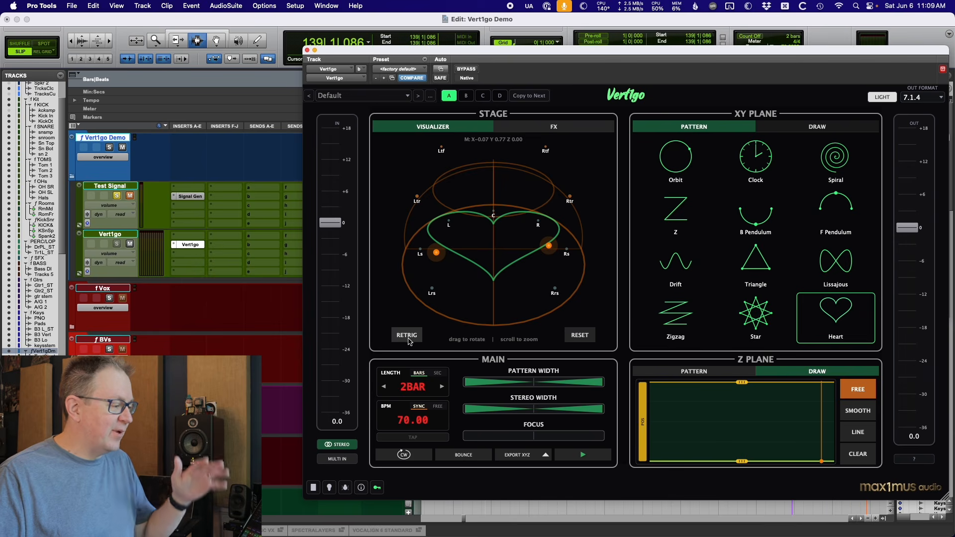
{"action": "left_click", "coordinate": [406, 336]}
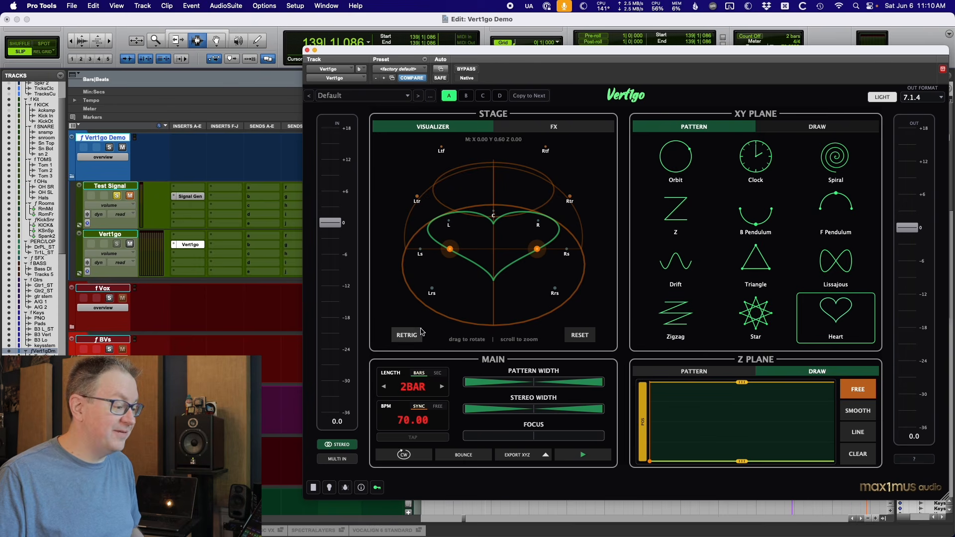
Select the Orbit XY pattern and set the Z-plane pattern to Sine.
{"action": "left_click", "coordinate": [676, 158]}
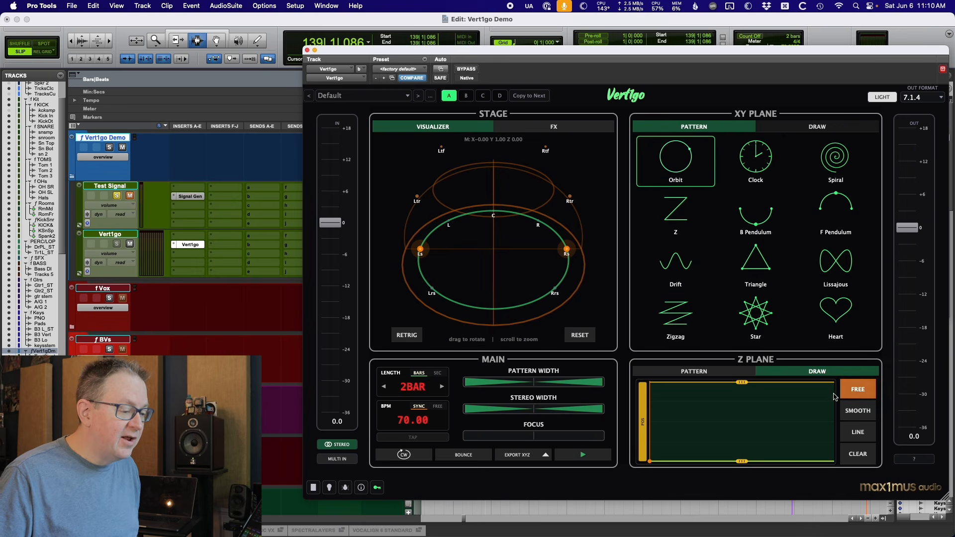
{"action": "left_click", "coordinate": [692, 374]}
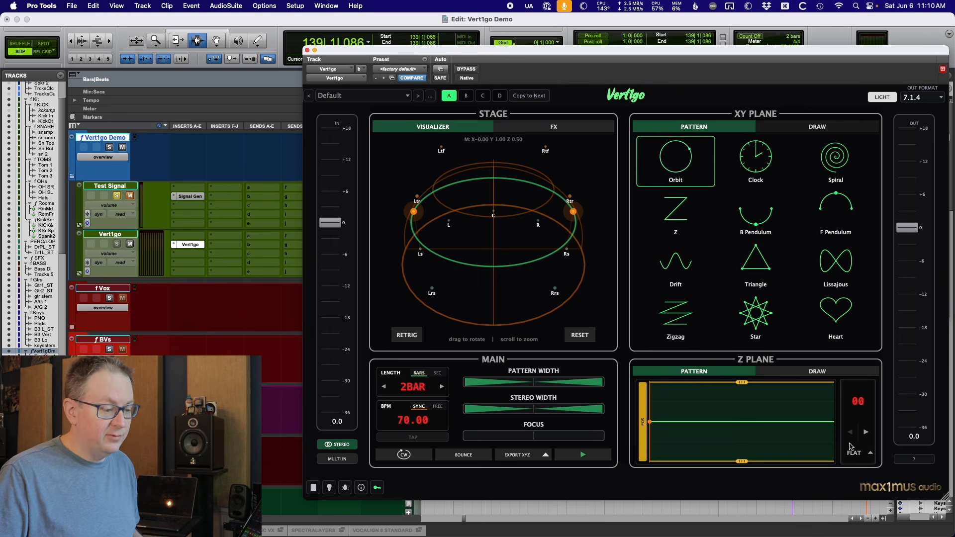
{"action": "left_click", "coordinate": [870, 455]}
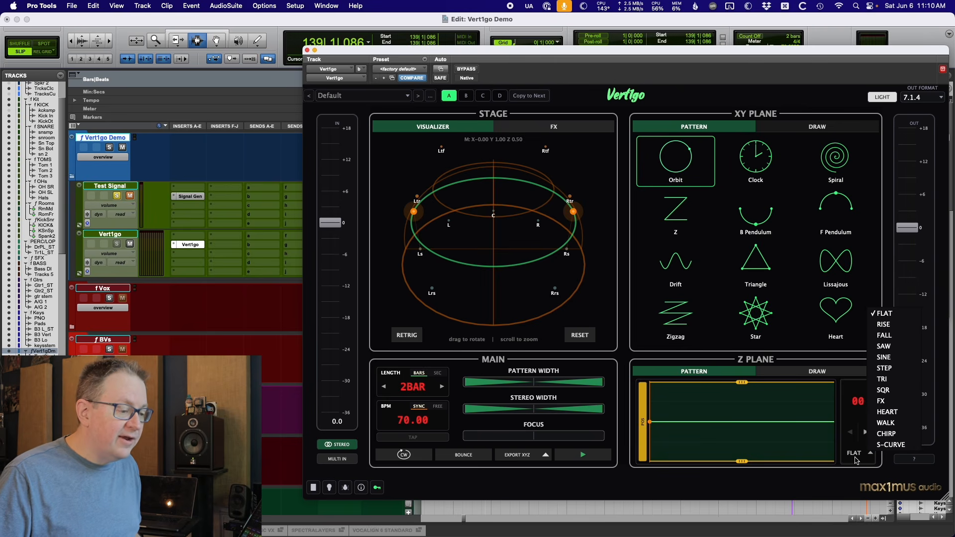
{"action": "left_click", "coordinate": [889, 357]}
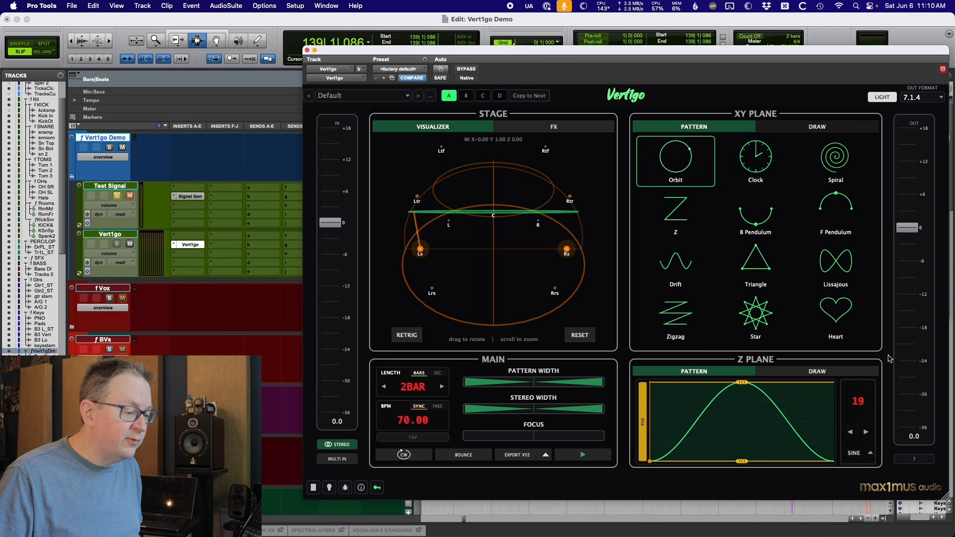
Step the Z-plane sine pattern forward through its variations to number 24.
{"action": "left_click_drag", "start_coordinate": [507, 300], "coordinate": [554, 320]}
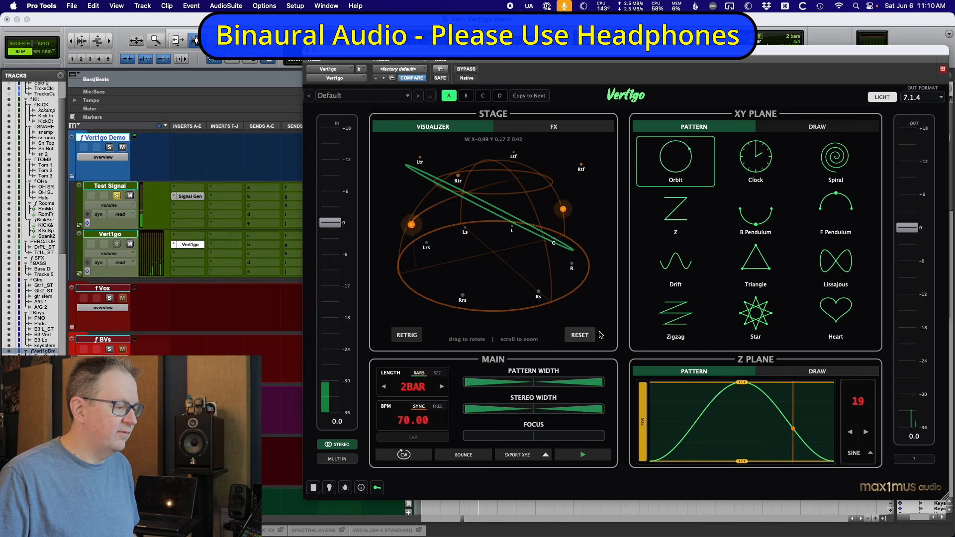
{"action": "left_click", "coordinate": [866, 435]}
{"action": "left_click", "coordinate": [866, 434]}
{"action": "left_click", "coordinate": [866, 434]}
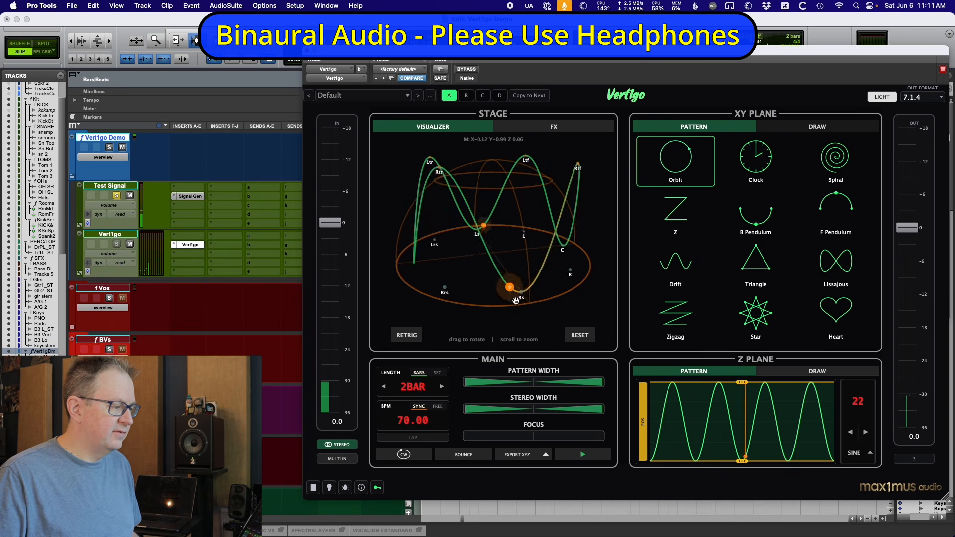
{"action": "left_click", "coordinate": [580, 335]}
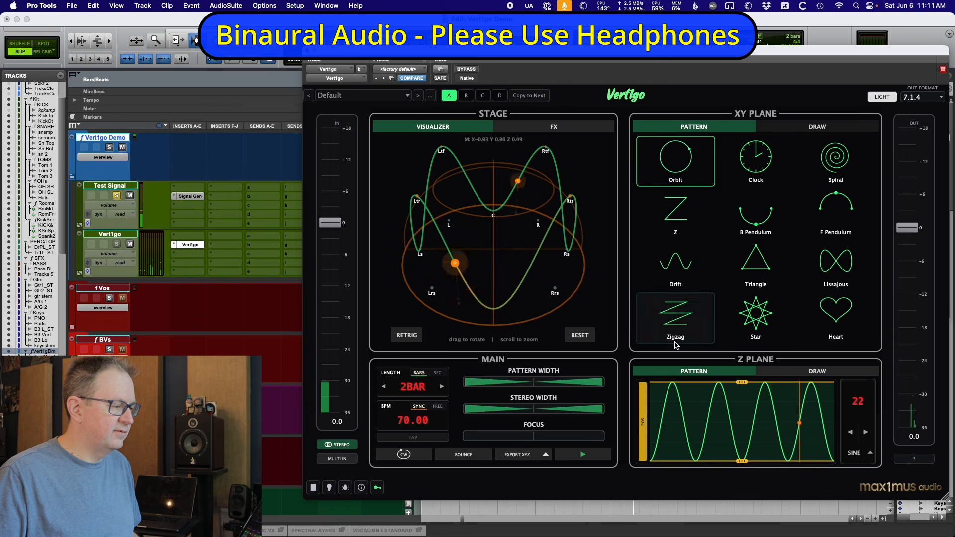
{"action": "left_click", "coordinate": [867, 432]}
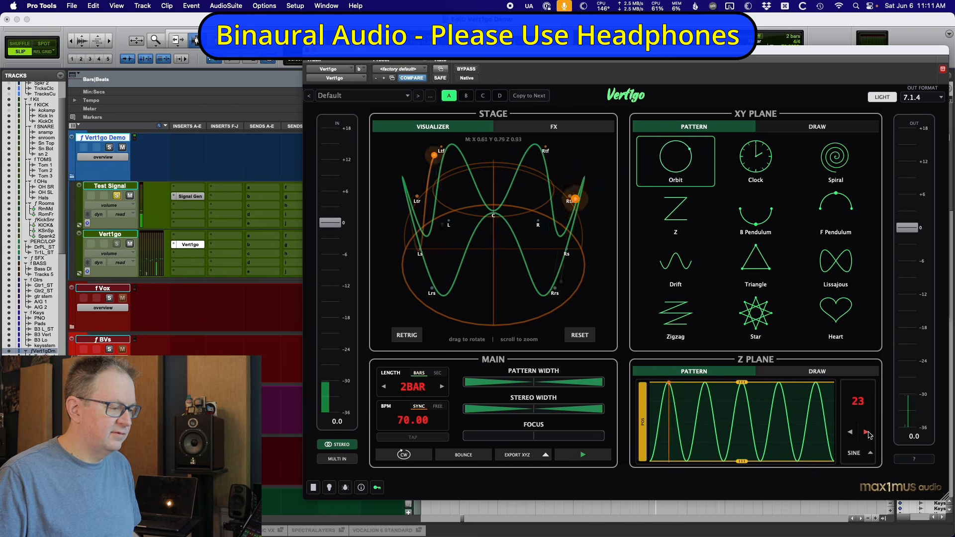
{"action": "left_click", "coordinate": [866, 432]}
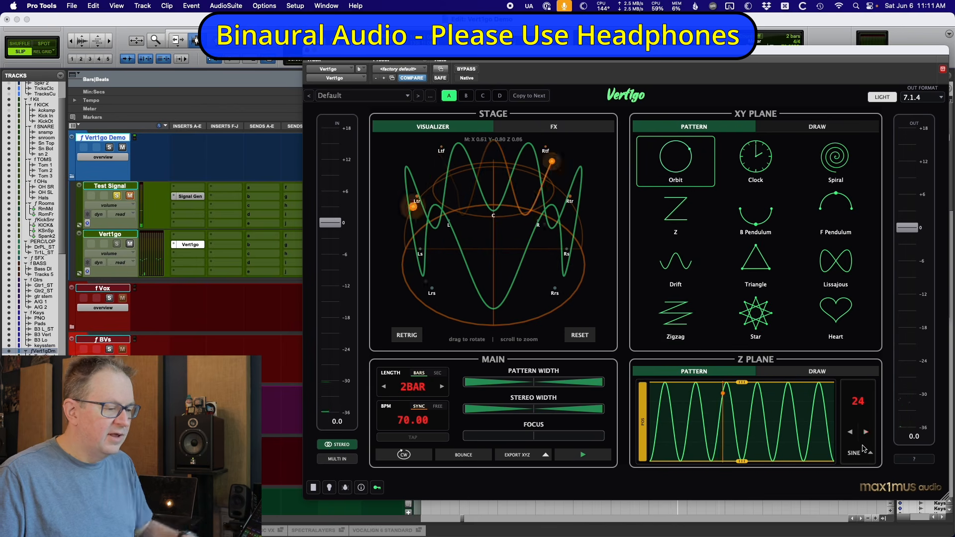
Switch the Z-plane pattern to Heart, then step on to the Walk and Chirp patterns.
{"action": "left_click", "coordinate": [872, 454]}
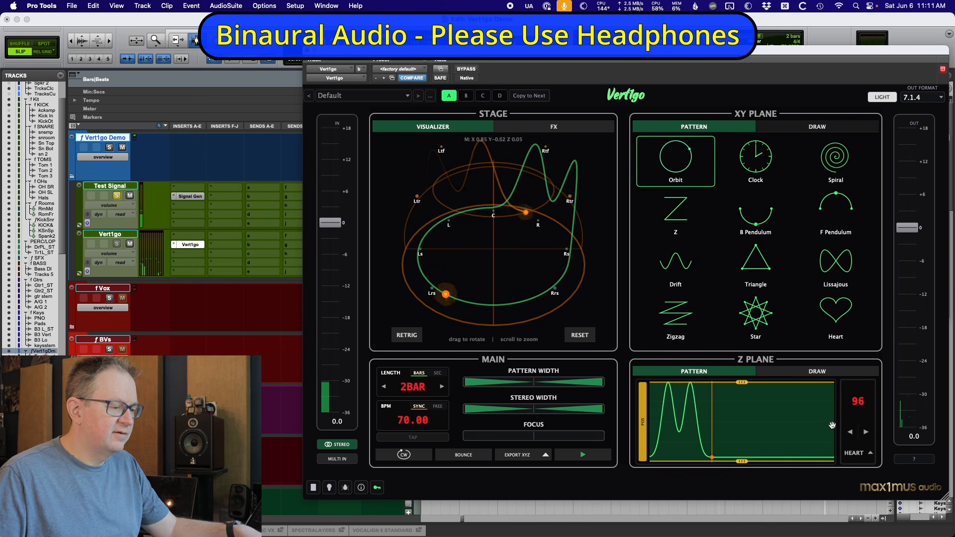
{"action": "left_click", "coordinate": [867, 433]}
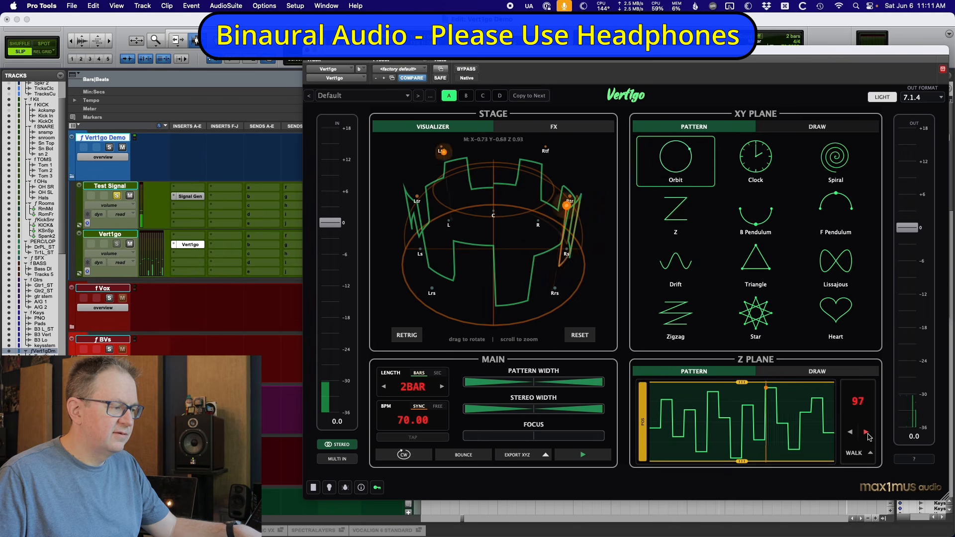
{"action": "left_click", "coordinate": [866, 432]}
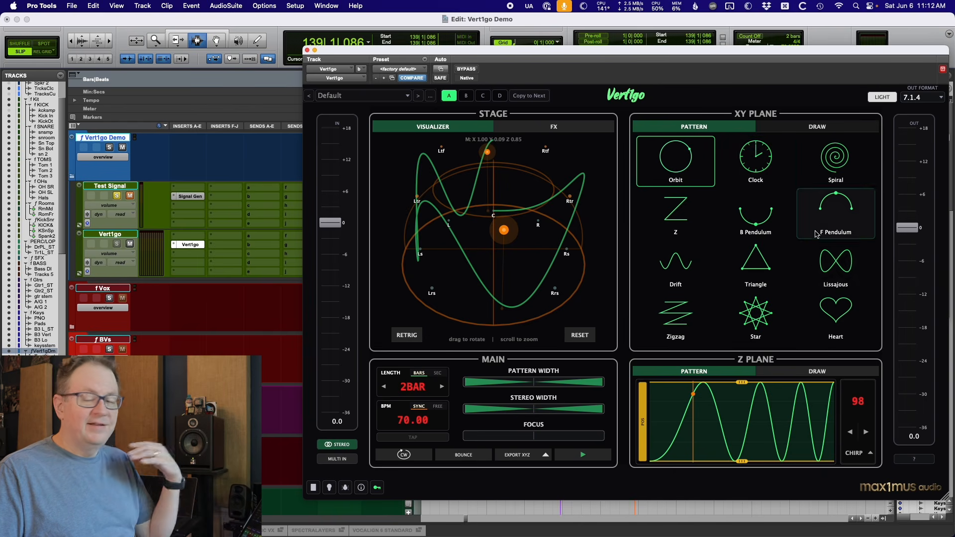
Switch the XY plane to Draw mode and sketch a freehand motion path.
{"action": "left_click", "coordinate": [819, 127]}
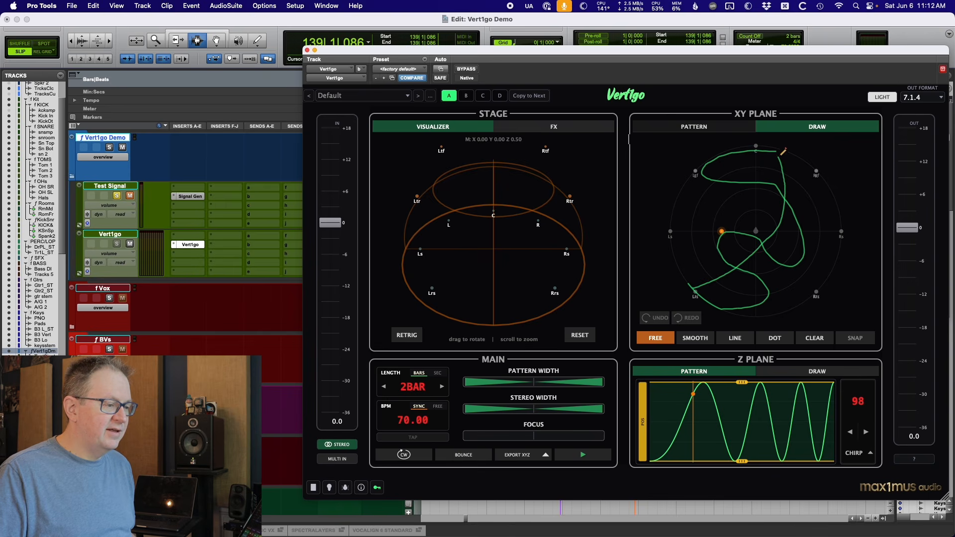
{"action": "left_click_drag", "start_coordinate": [781, 146], "coordinate": [778, 151]}
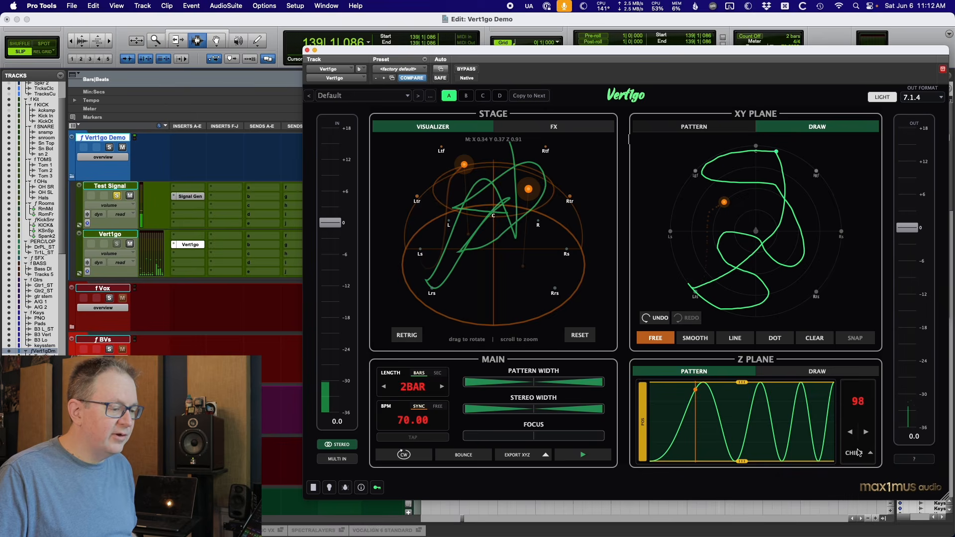
Drag the Z-plane pattern down flat to the bottom of its range.
{"action": "left_click_drag", "start_coordinate": [741, 381], "coordinate": [741, 461]}
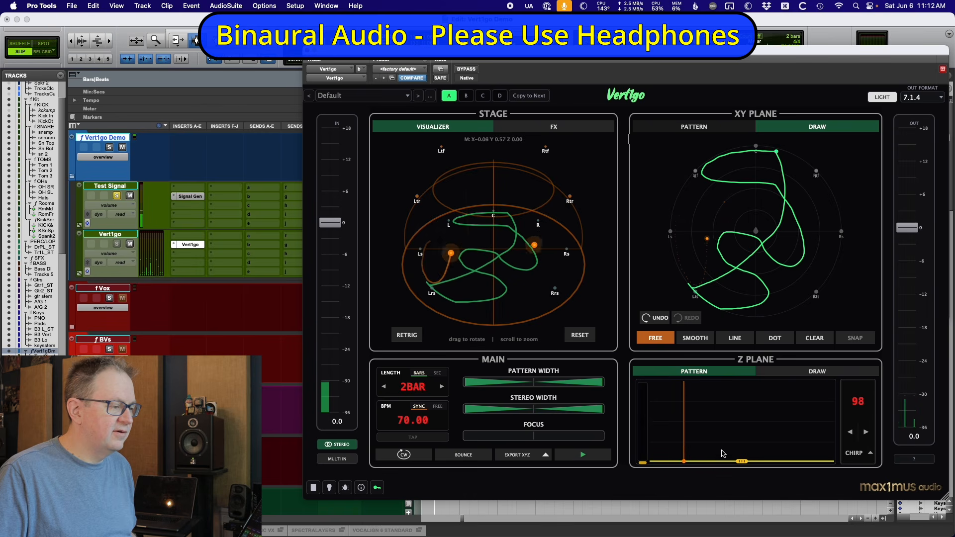
{"action": "left_click_drag", "start_coordinate": [537, 294], "coordinate": [542, 270]}
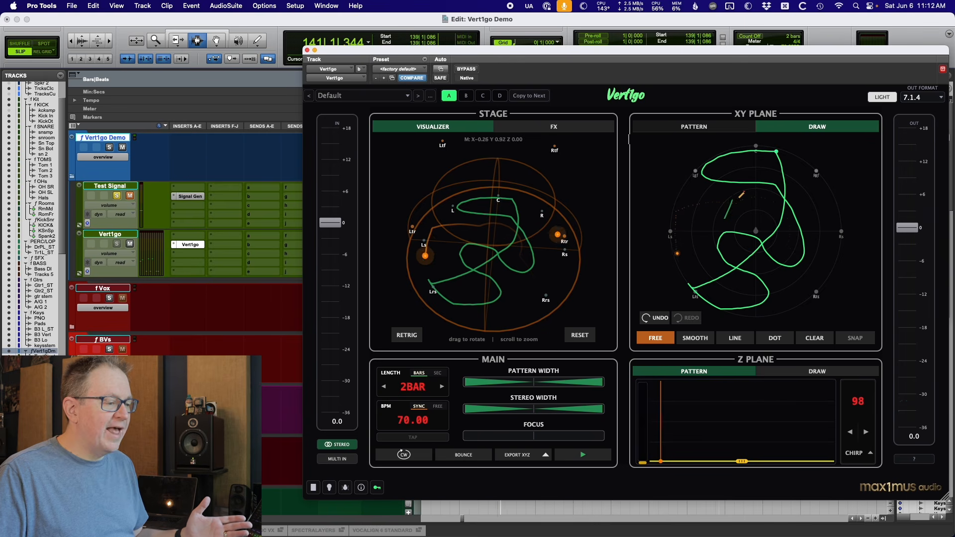
Draw two more freehand strokes across the XY plane circle.
{"action": "mouse_move", "coordinate": [797, 275]}
{"action": "left_mouse_down"}
{"action": "mouse_move", "coordinate": [692, 248]}
{"action": "mouse_move", "coordinate": [705, 181]}
{"action": "left_mouse_up"}
{"action": "left_click_drag", "start_coordinate": [812, 169], "coordinate": [800, 214]}
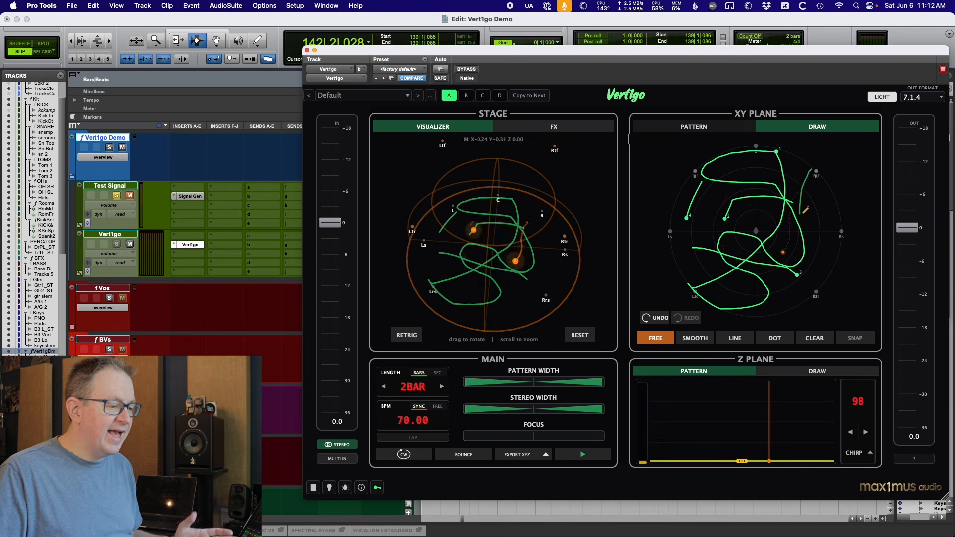
Switch the XY drawing to Dot mode, then clear the drawn path.
{"action": "left_click", "coordinate": [775, 338]}
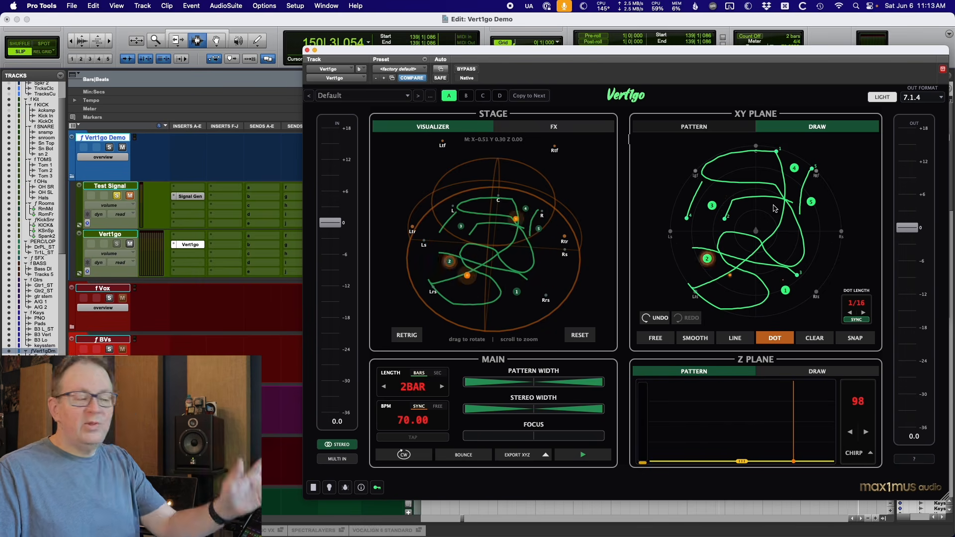
{"action": "left_click", "coordinate": [815, 338]}
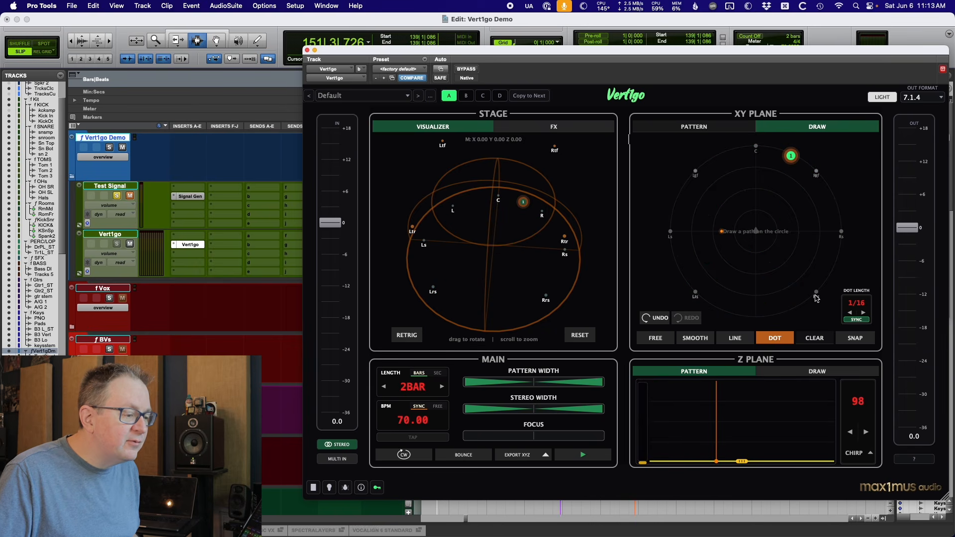
{"action": "left_click", "coordinate": [821, 341]}
Switch to Smooth drawing mode and draw a small loop near the front center speaker.
{"action": "left_click", "coordinate": [656, 339]}
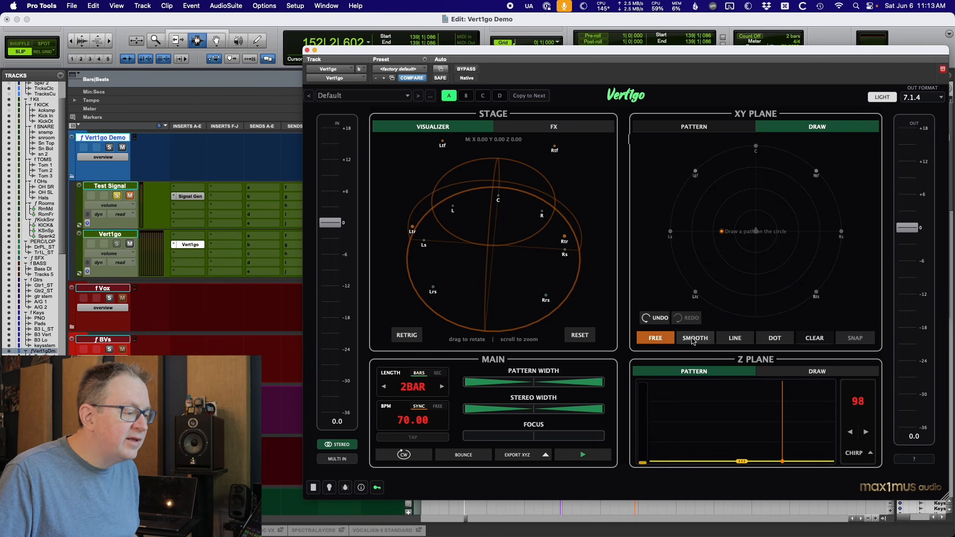
{"action": "left_click", "coordinate": [695, 339]}
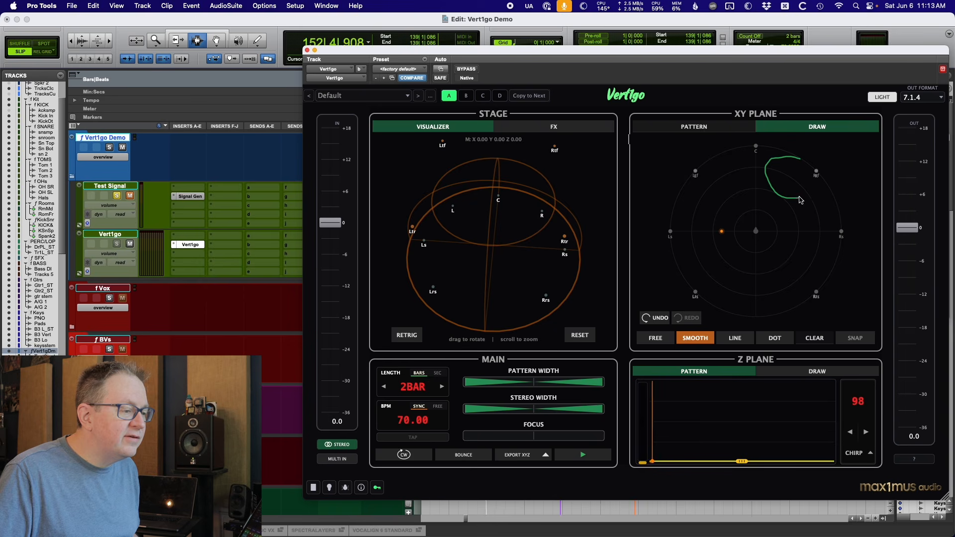
{"action": "left_click_drag", "start_coordinate": [798, 160], "coordinate": [800, 158]}
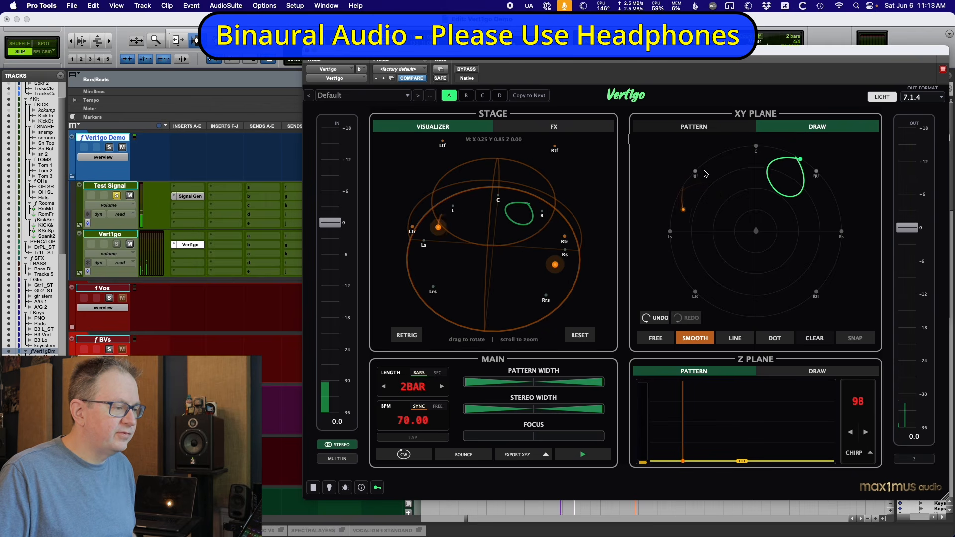
Draw two more smooth loops near the Ltf and Rrs speakers.
{"action": "left_click_drag", "start_coordinate": [699, 175], "coordinate": [696, 172]}
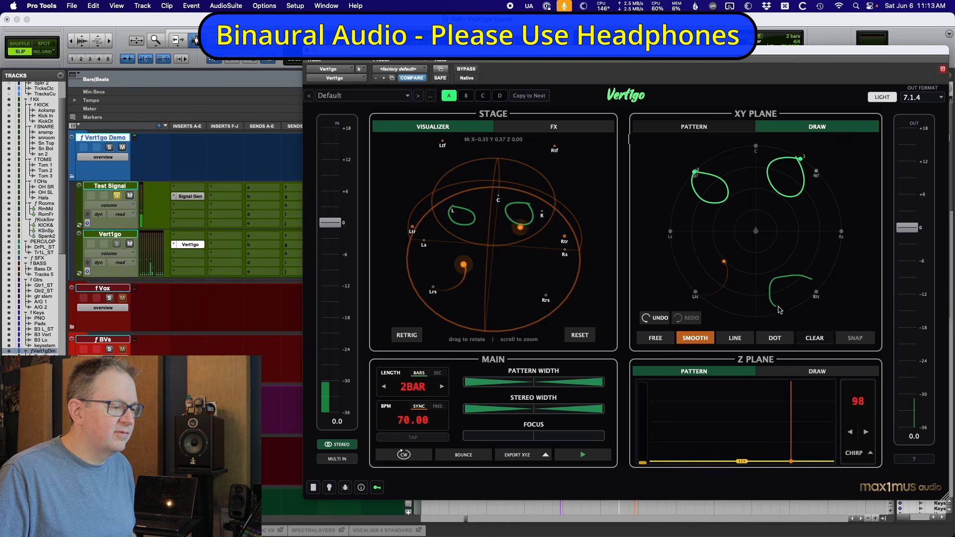
{"action": "left_click_drag", "start_coordinate": [816, 293], "coordinate": [808, 284]}
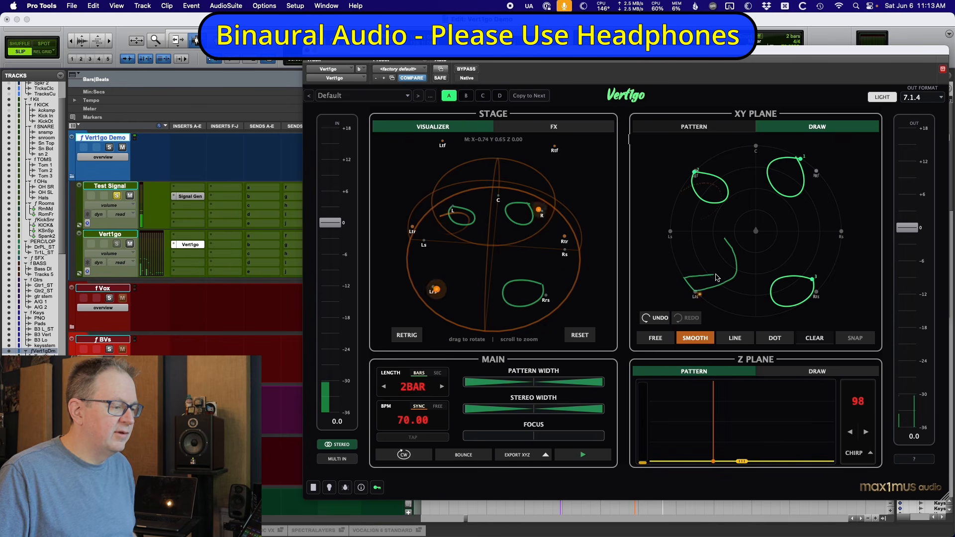
Draw one more smooth loop near the Lrs speaker, then switch to Free mode and draw a freehand loop at the XY plane's centre.
{"action": "left_click_drag", "start_coordinate": [729, 242], "coordinate": [725, 239]}
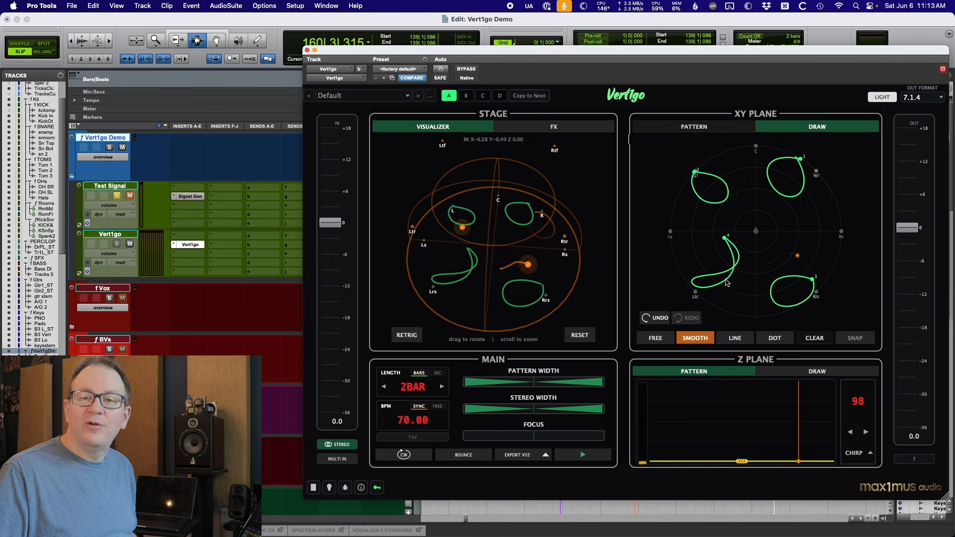
{"action": "left_click", "coordinate": [656, 338]}
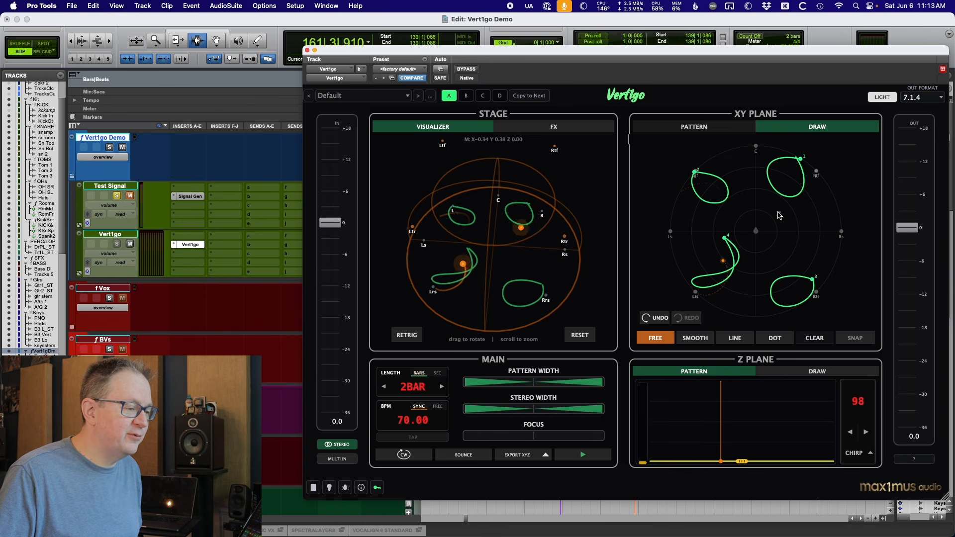
{"action": "left_click_drag", "start_coordinate": [769, 255], "coordinate": [770, 259]}
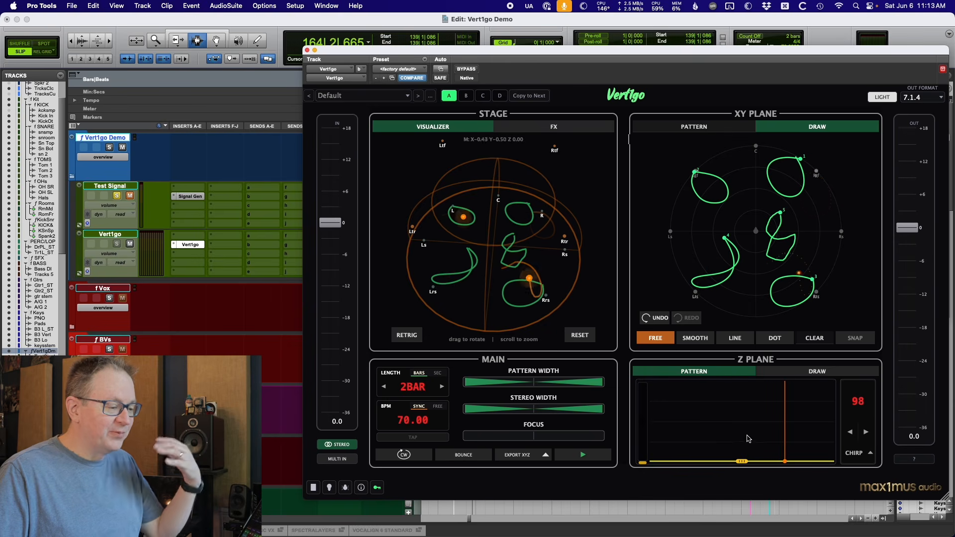
Switch the Z plane to Draw and sketch a freehand height curve across its full length.
{"action": "left_click", "coordinate": [818, 371]}
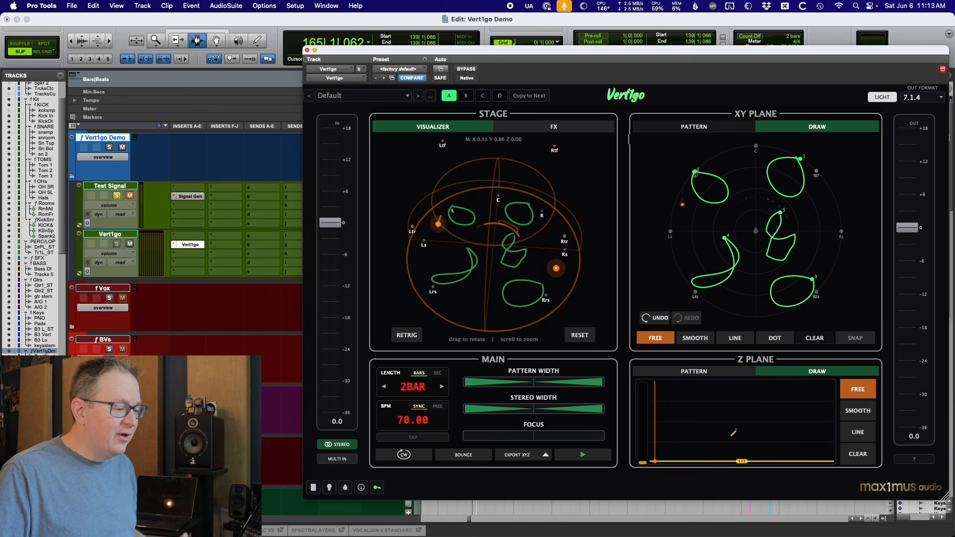
{"action": "left_click_drag", "start_coordinate": [658, 459], "coordinate": [667, 382]}
{"action": "mouse_move", "coordinate": [662, 424]}
{"action": "left_mouse_down"}
{"action": "mouse_move", "coordinate": [655, 447]}
{"action": "mouse_move", "coordinate": [672, 396]}
{"action": "mouse_move", "coordinate": [688, 395]}
{"action": "mouse_move", "coordinate": [704, 436]}
{"action": "mouse_move", "coordinate": [724, 443]}
{"action": "mouse_move", "coordinate": [804, 391]}
{"action": "mouse_move", "coordinate": [834, 460]}
{"action": "left_mouse_up"}
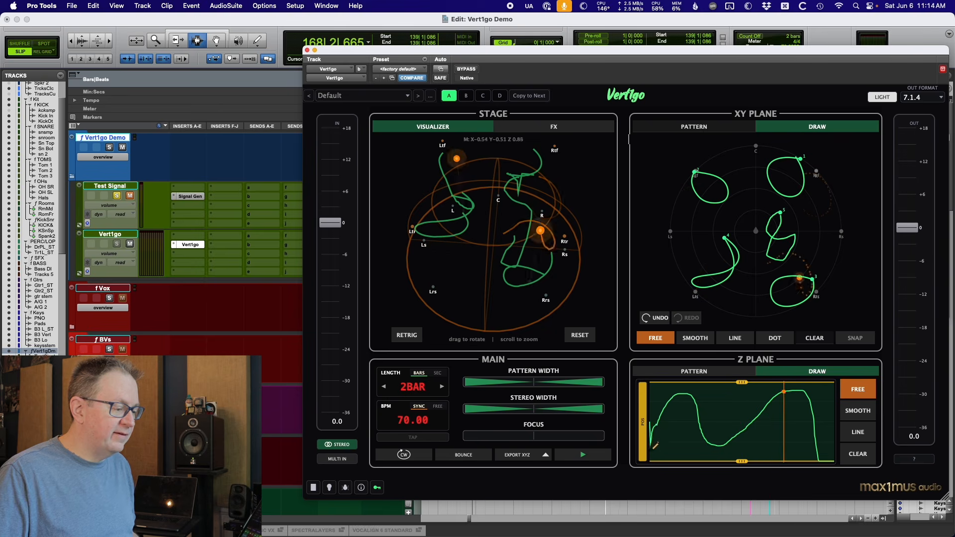
{"action": "left_click_drag", "start_coordinate": [519, 267], "coordinate": [515, 316]}
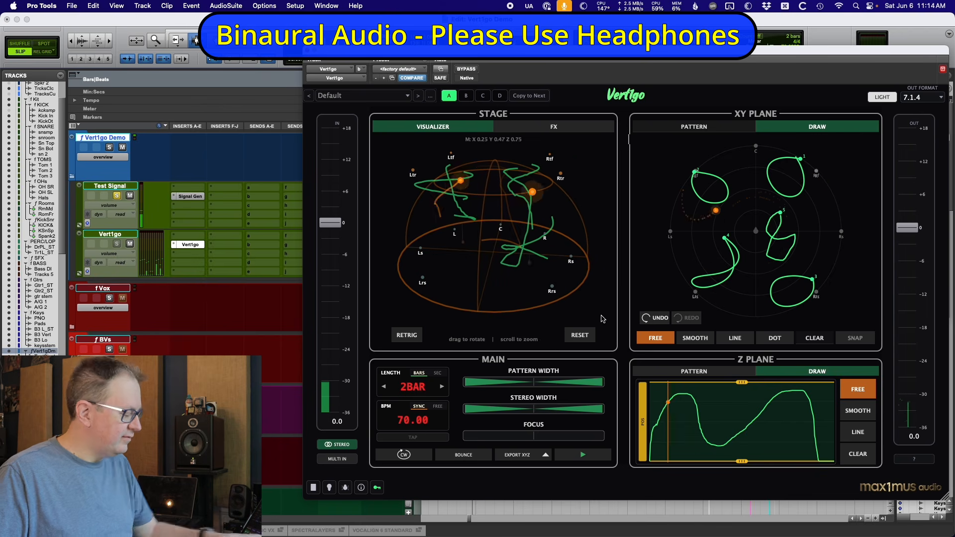
Return the XY plane to its Pattern presets and clear the Z plane drawing, dragging its level to the bottom.
{"action": "left_click", "coordinate": [694, 127]}
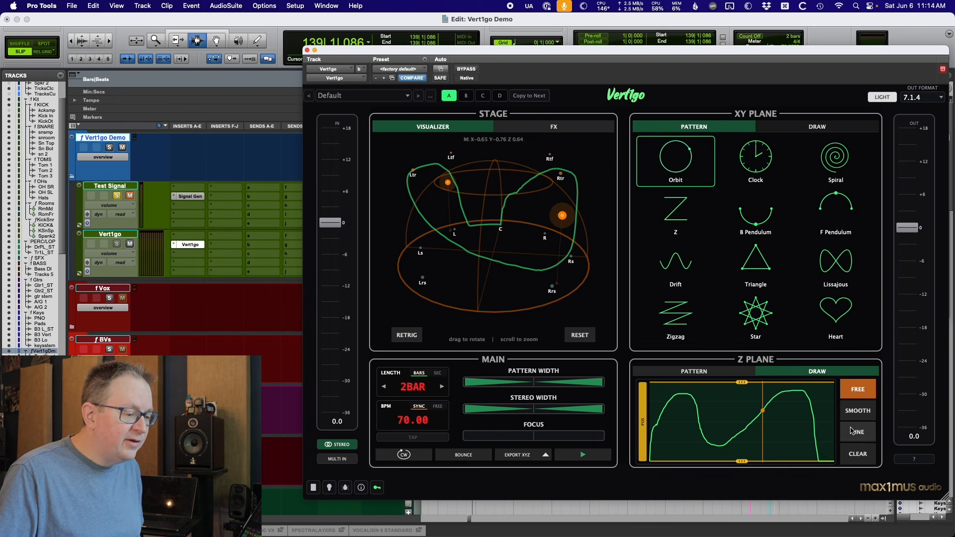
{"action": "left_click", "coordinate": [854, 454]}
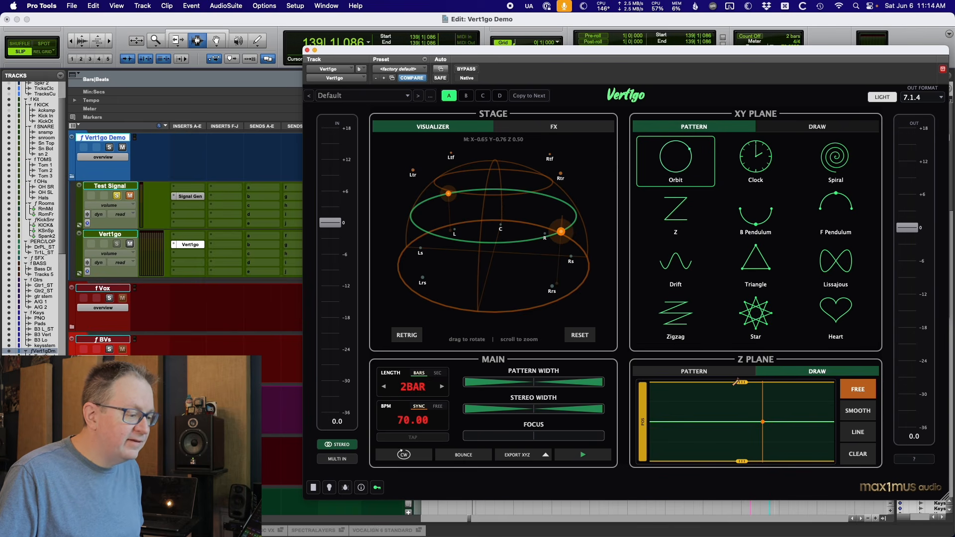
{"action": "left_click_drag", "start_coordinate": [737, 382], "coordinate": [741, 516]}
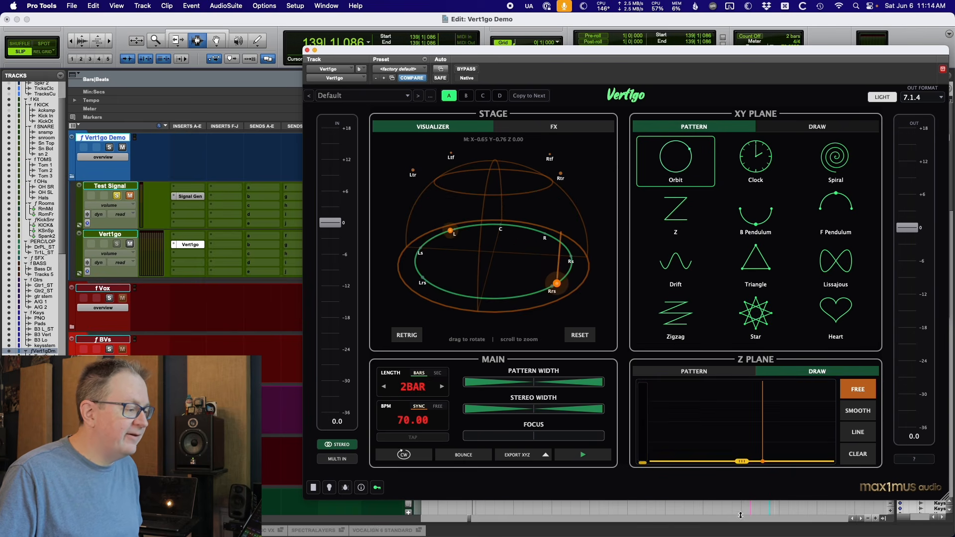
Retrigger the orbit motion and narrow the stereo width slightly.
{"action": "left_click", "coordinate": [581, 335]}
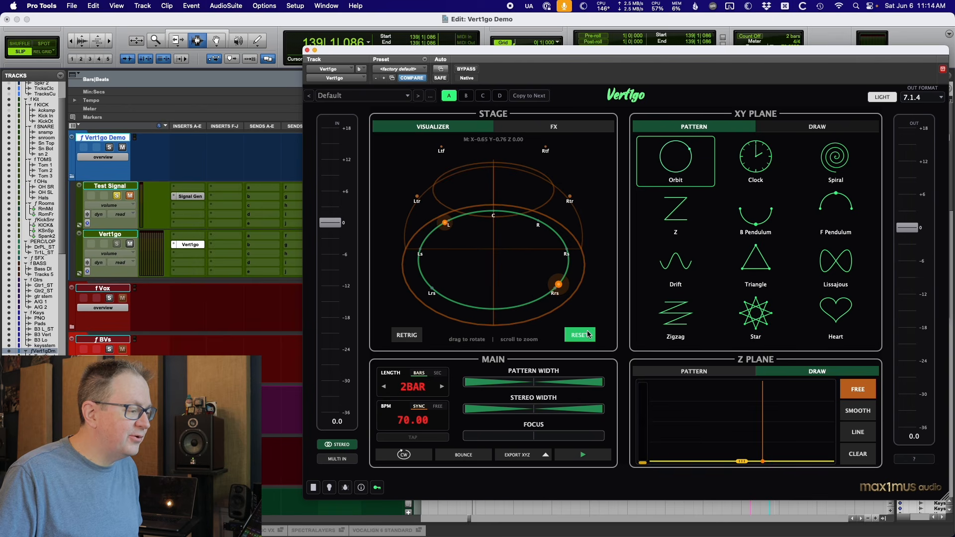
{"action": "left_click", "coordinate": [415, 338]}
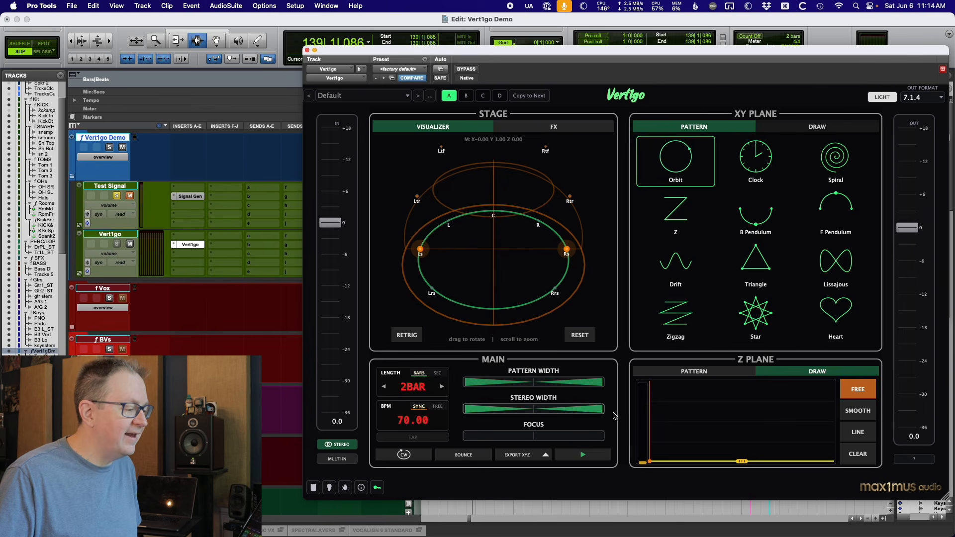
{"action": "left_click_drag", "start_coordinate": [594, 414], "coordinate": [587, 425]}
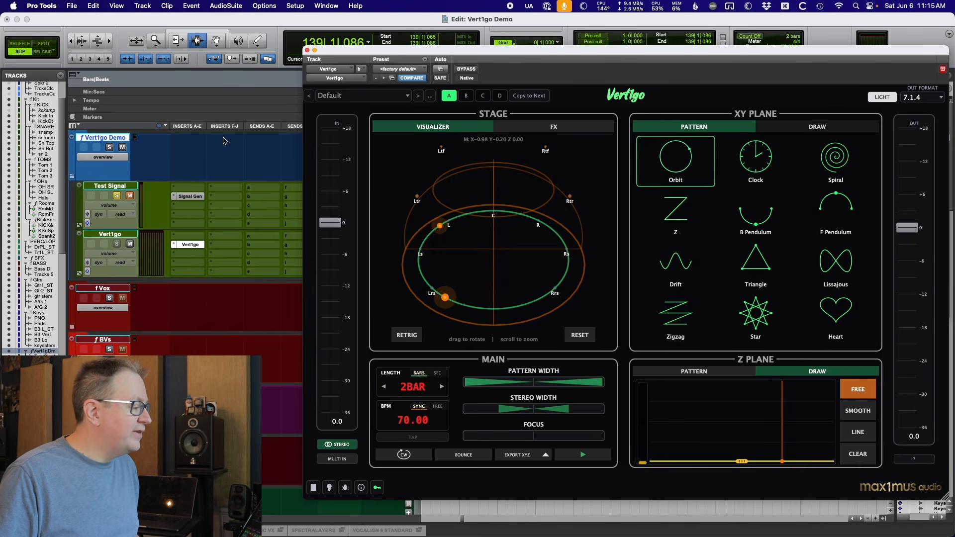
Release the Test Signal track's solo and close the Vertigo plugin window.
{"action": "left_click", "coordinate": [117, 197]}
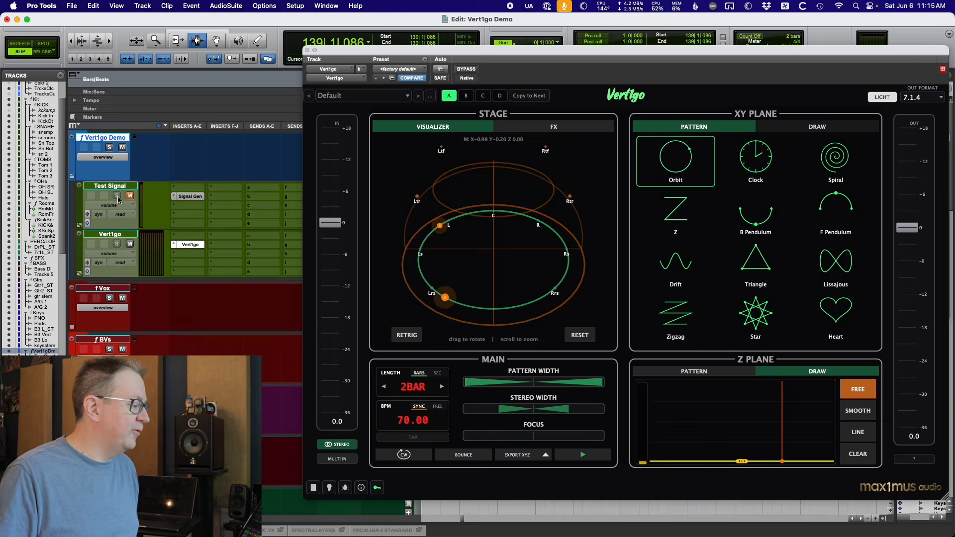
{"action": "scroll", "coordinate": [132, 250], "scroll_direction": "up", "scroll_amount": 6}
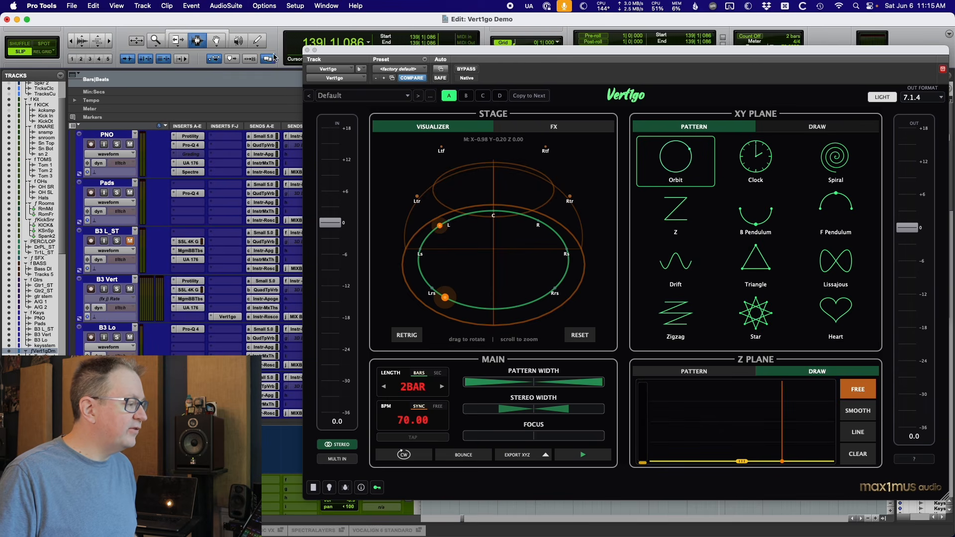
{"action": "left_click", "coordinate": [307, 50]}
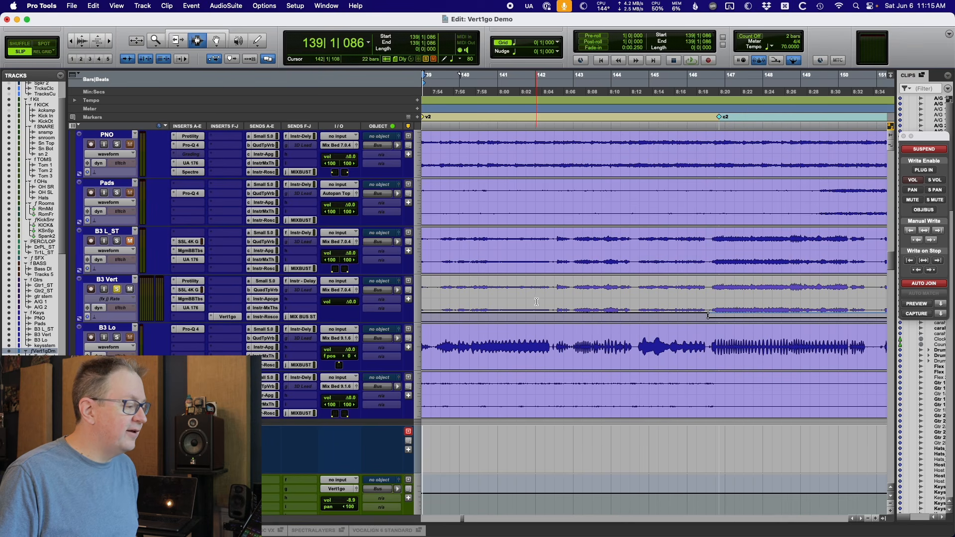
Select the B3 Vert track and open the Vert1go plugin on its insert.
{"action": "left_click", "coordinate": [440, 293]}
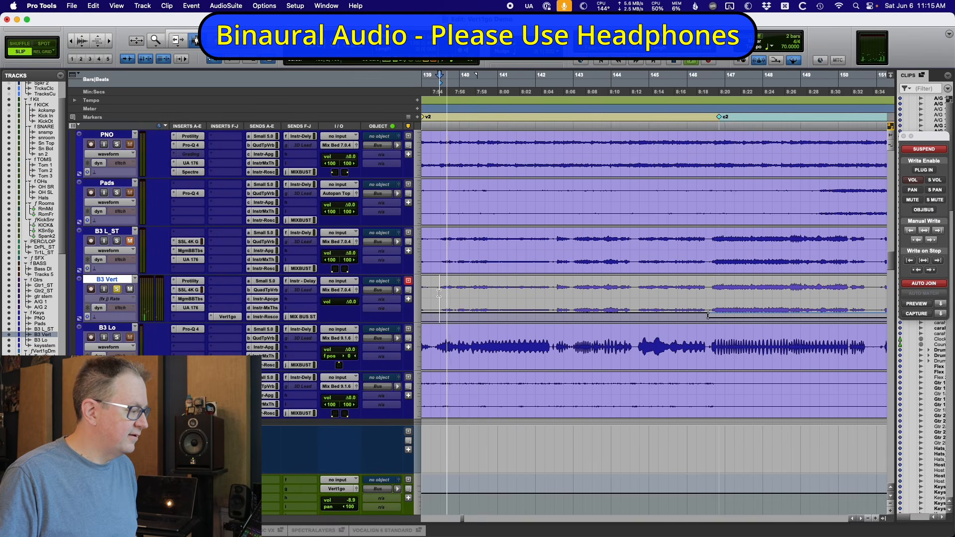
{"action": "left_click", "coordinate": [231, 319]}
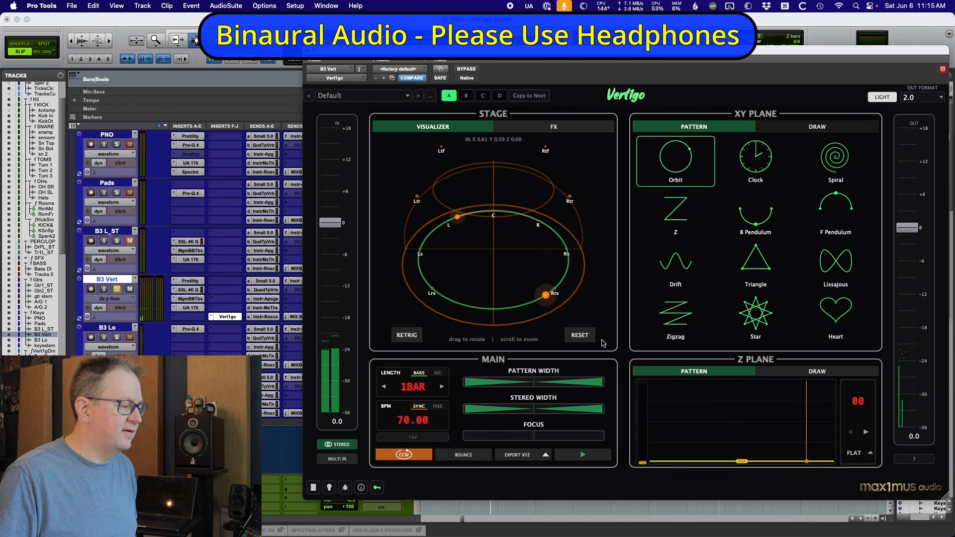
{"action": "left_click_drag", "start_coordinate": [693, 53], "coordinate": [665, 66]}
{"action": "left_click", "coordinate": [695, 275]}
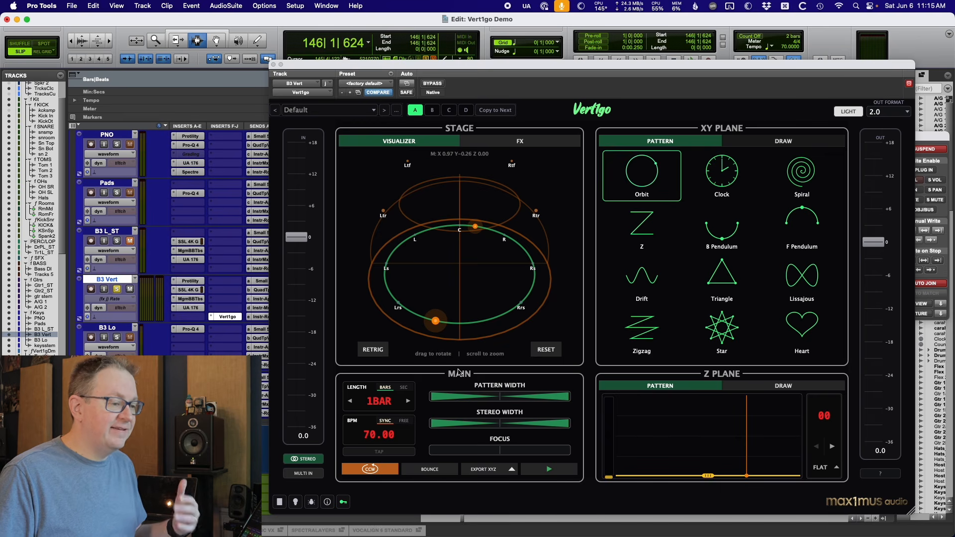
Place the plugin window beside the automation window and start playback.
{"action": "left_click", "coordinate": [927, 150]}
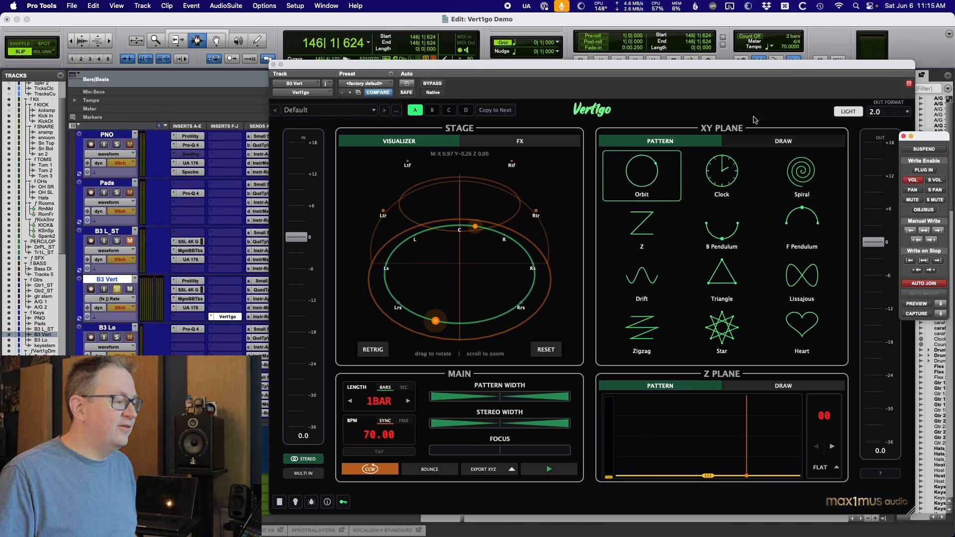
{"action": "left_click_drag", "start_coordinate": [736, 68], "coordinate": [457, 184]}
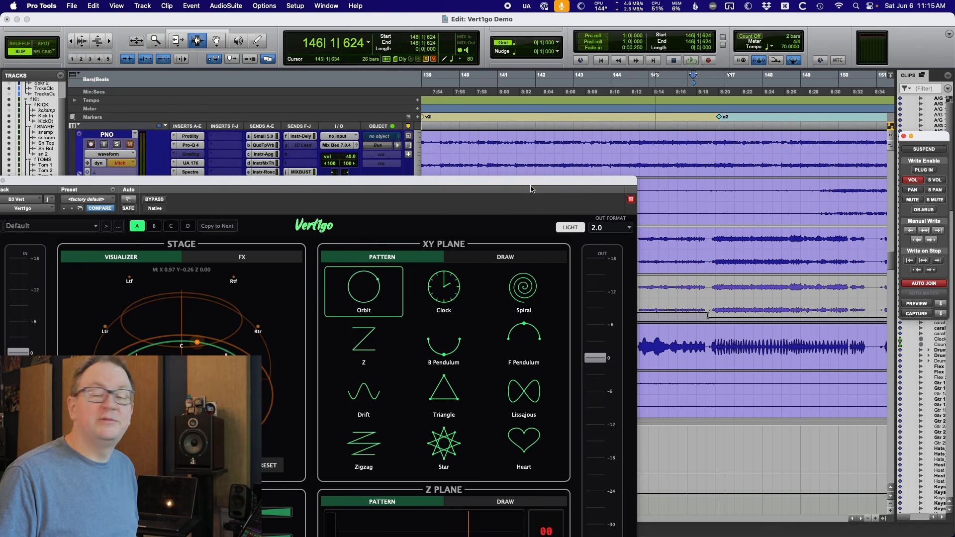
{"action": "left_click_drag", "start_coordinate": [537, 186], "coordinate": [764, 64]}
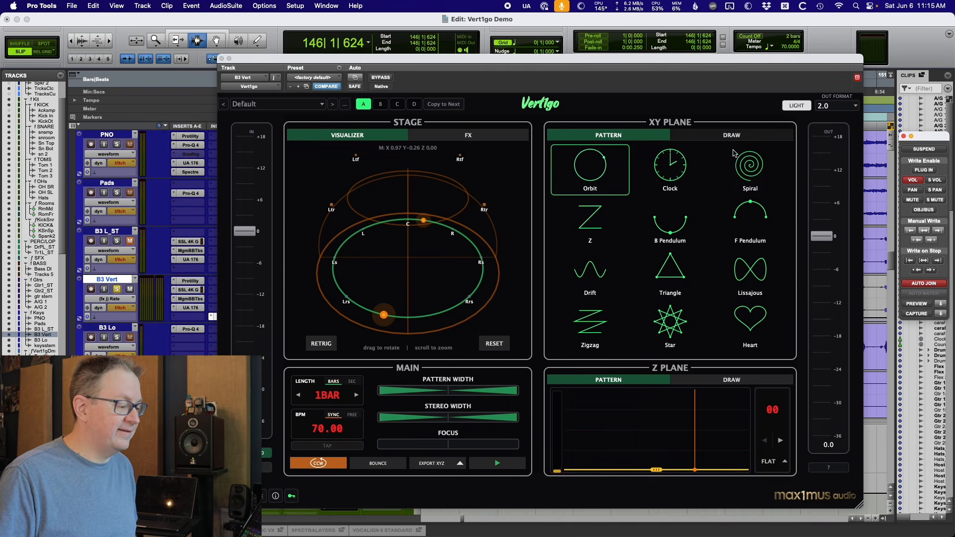
{"action": "key", "text": "space"}
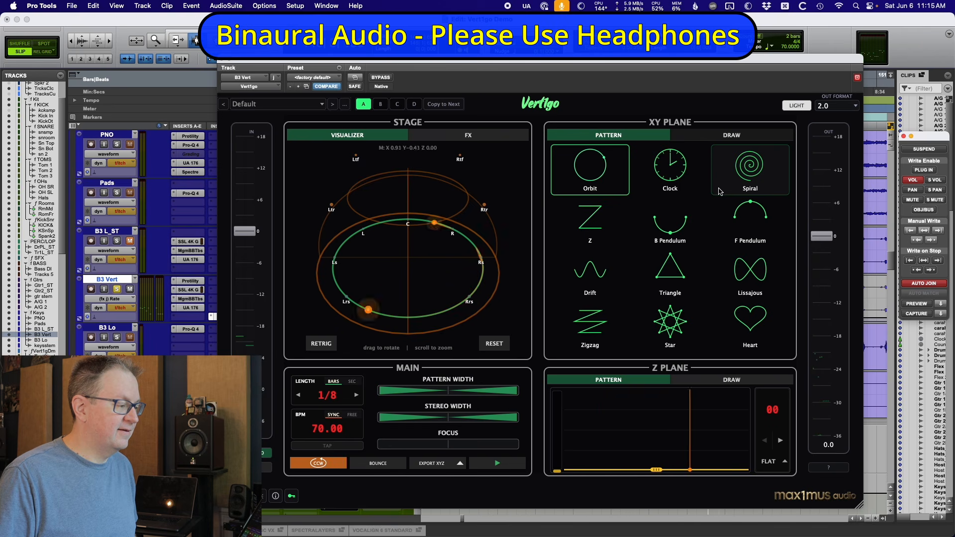
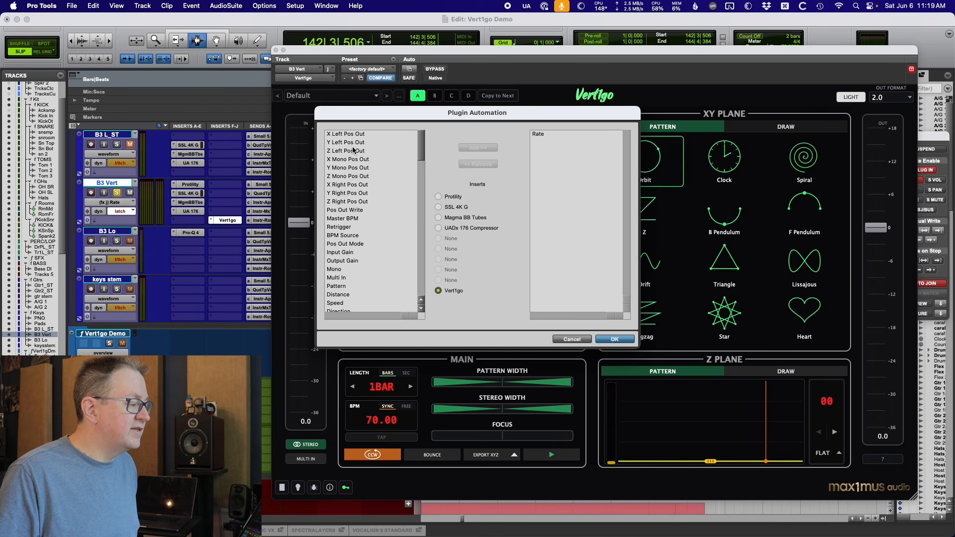
Enable automation for the nine X, Y and Z Left, Mono and Right Pos Out parameters in the Plugin Automation dialog.
{"action": "left_click", "coordinate": [352, 134]}
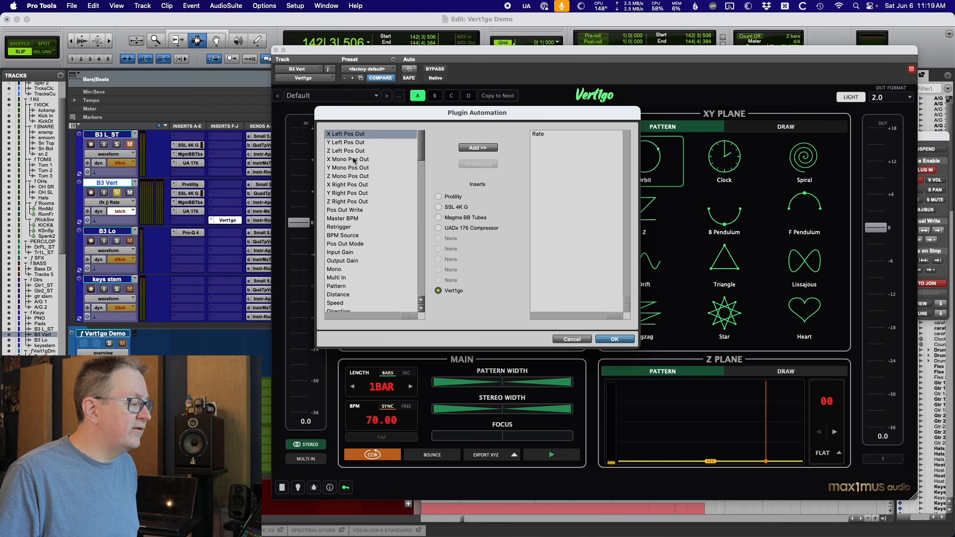
{"action": "left_click", "coordinate": [350, 202], "text": "shift"}
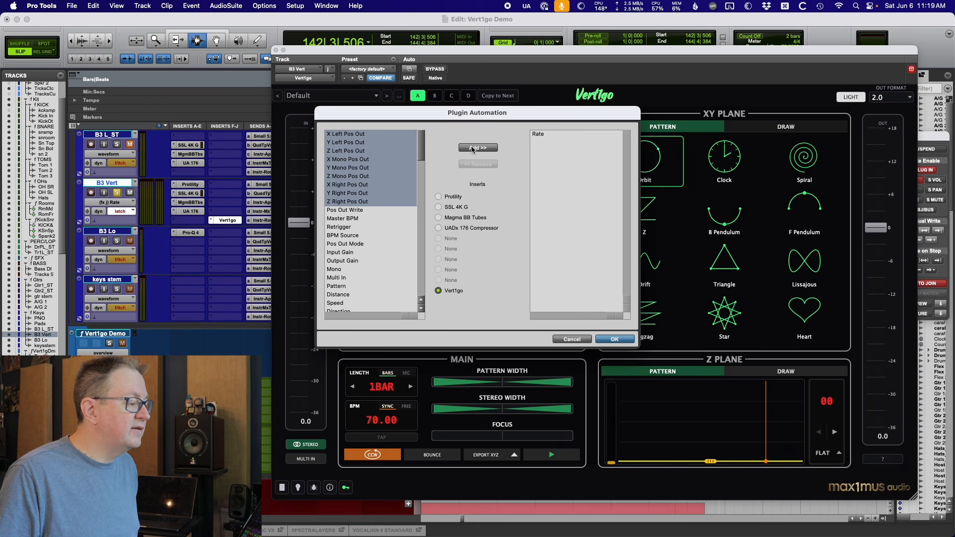
{"action": "left_click", "coordinate": [473, 148]}
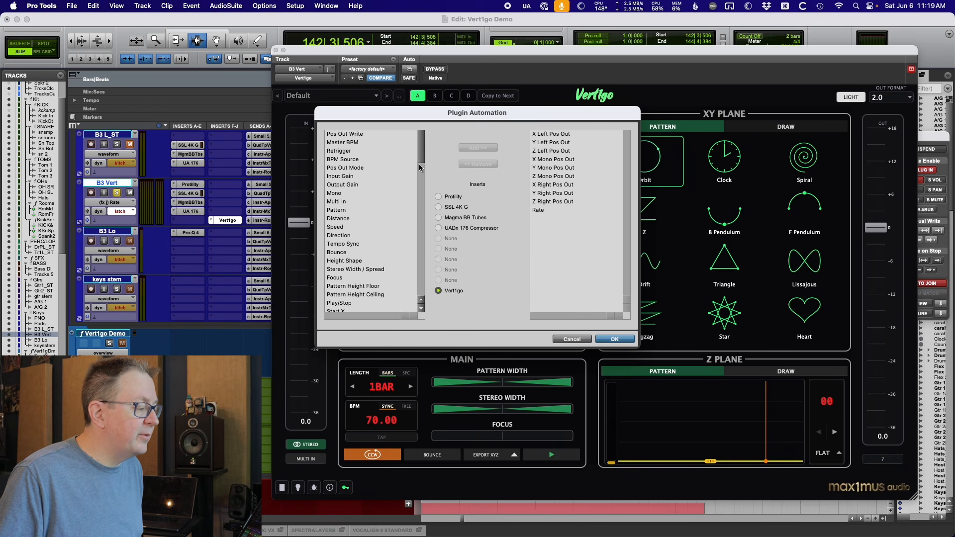
{"action": "scroll", "coordinate": [421, 291], "scroll_direction": "down", "scroll_amount": 3}
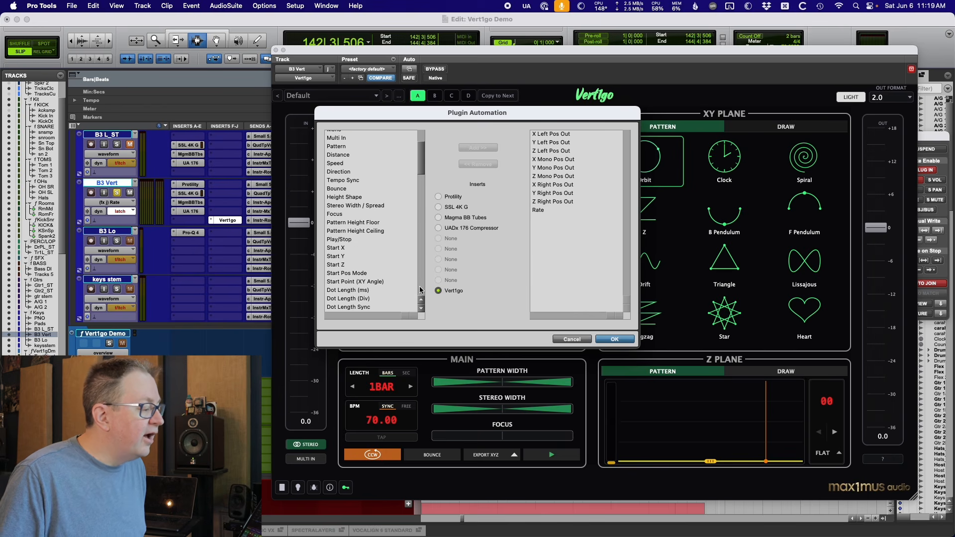
{"action": "scroll", "coordinate": [421, 290], "scroll_direction": "down", "scroll_amount": 1}
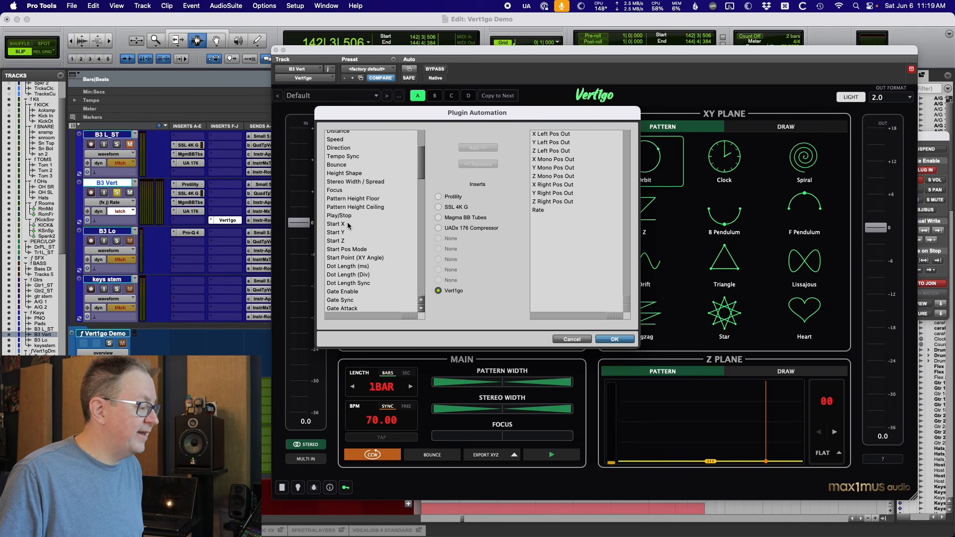
{"action": "scroll", "coordinate": [350, 234], "scroll_direction": "down", "scroll_amount": 15}
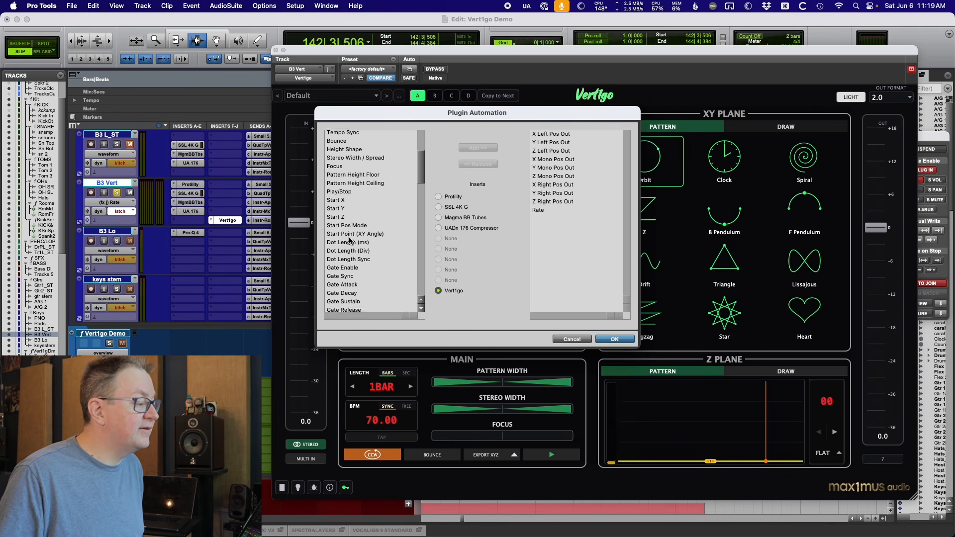
{"action": "scroll", "coordinate": [350, 242], "scroll_direction": "down", "scroll_amount": 5}
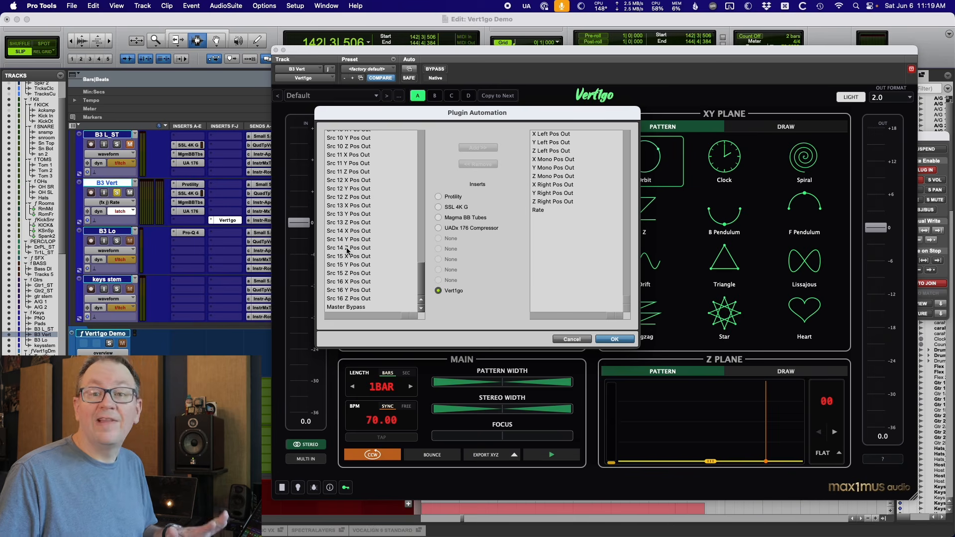
{"action": "scroll", "coordinate": [365, 234], "scroll_direction": "up", "scroll_amount": 20}
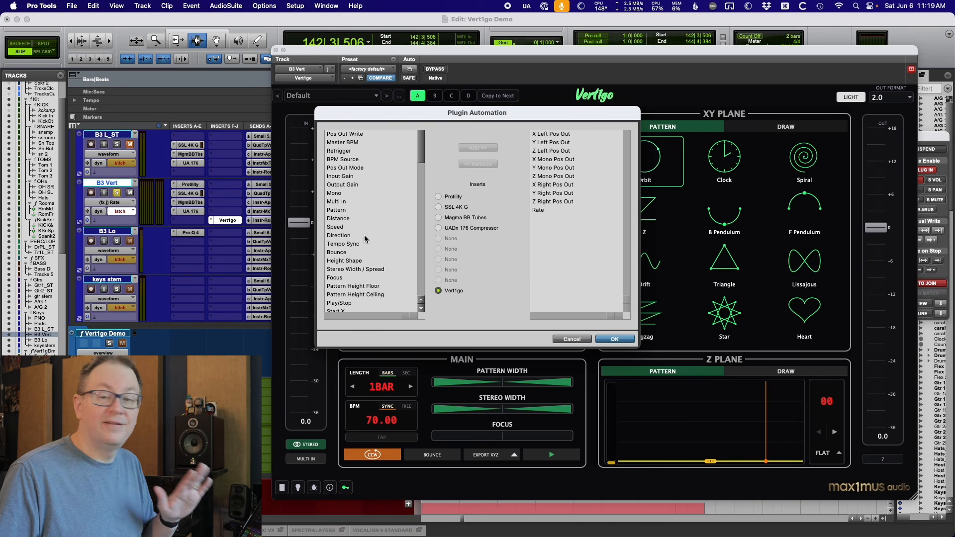
{"action": "left_click", "coordinate": [616, 340]}
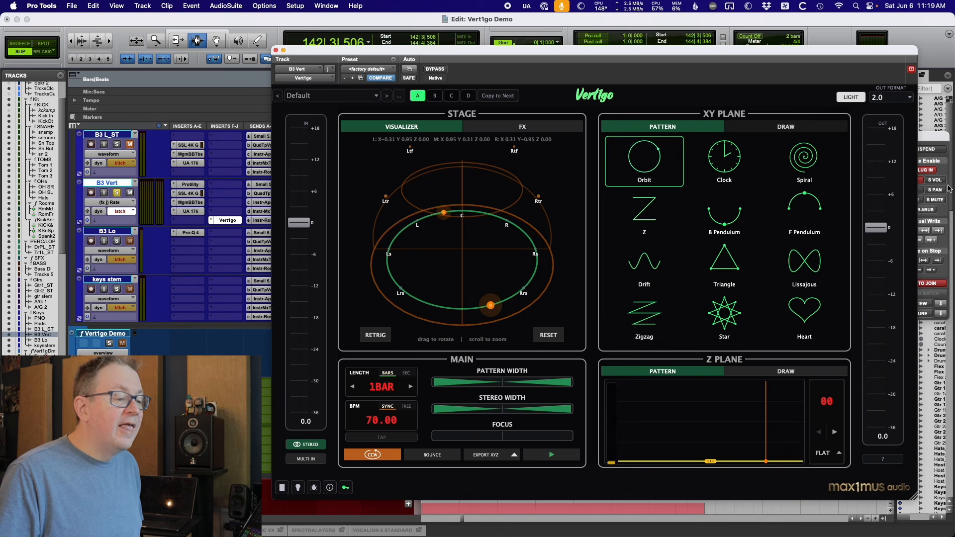
Reset and retrigger the Vert1go orbit pattern, then arm Export XYZ to write position automation.
{"action": "left_click", "coordinate": [919, 174]}
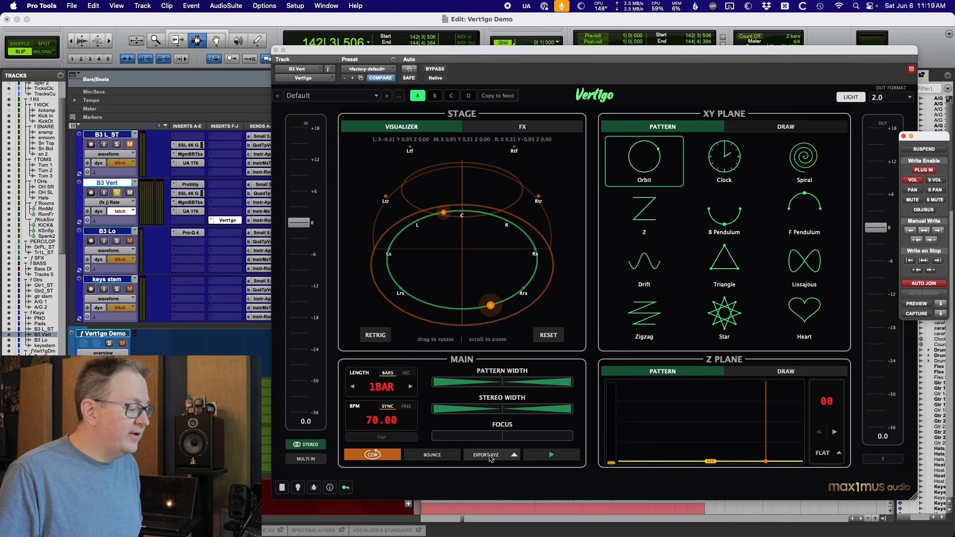
{"action": "left_click", "coordinate": [550, 336]}
{"action": "left_click", "coordinate": [549, 336]}
{"action": "left_click", "coordinate": [377, 339]}
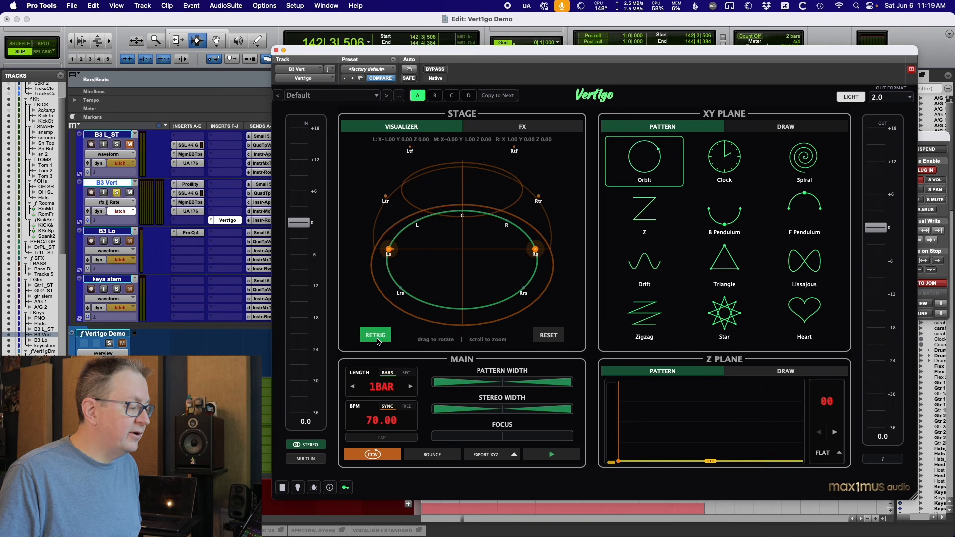
{"action": "left_click", "coordinate": [491, 456]}
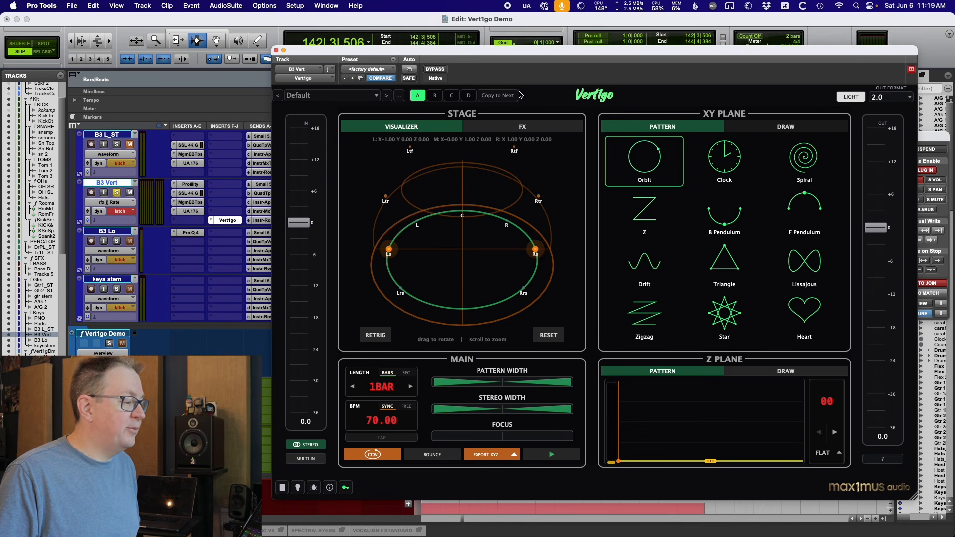
Play the selected section to record the exported position automation, then close the plugin window.
{"action": "key", "text": "space"}
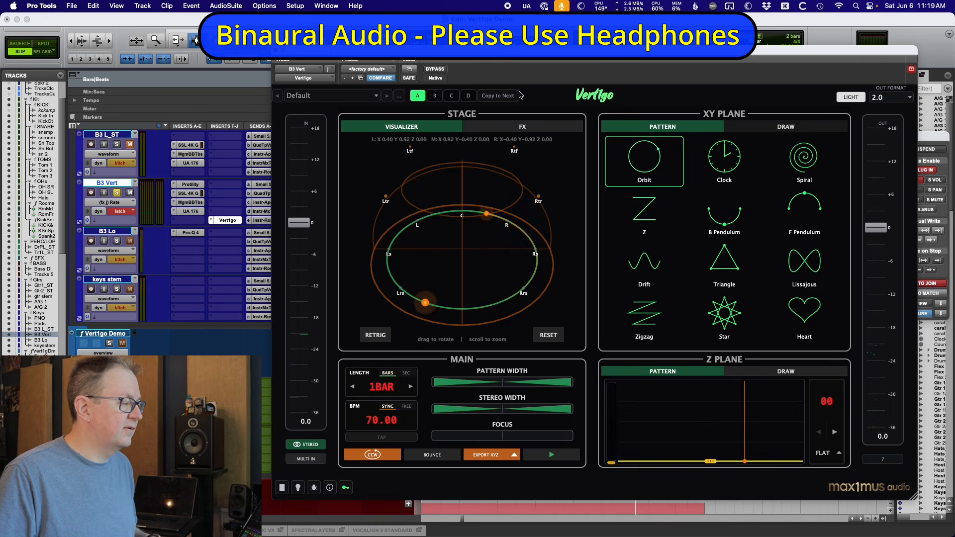
{"action": "mouse_move", "coordinate": [533, 53]}
{"action": "left_mouse_down"}
{"action": "mouse_move", "coordinate": [510, 266]}
{"action": "mouse_move", "coordinate": [516, 60]}
{"action": "left_mouse_up"}
{"action": "key", "text": "super+w"}
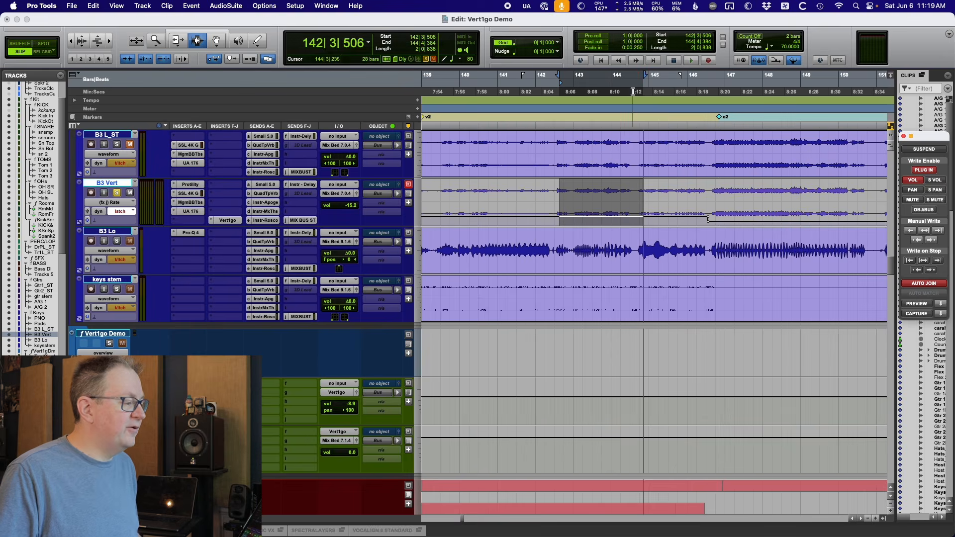
Route the B3 L_ST track's output to Object 35-36 (Stereo) and switch it into object mode.
{"action": "scroll", "coordinate": [413, 249], "scroll_direction": "up", "scroll_amount": 1}
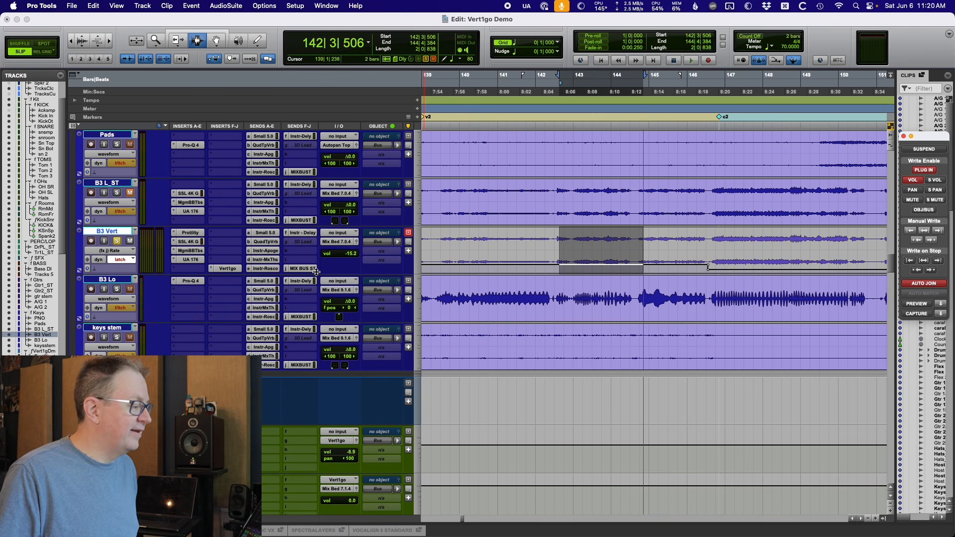
{"action": "left_click", "coordinate": [382, 185]}
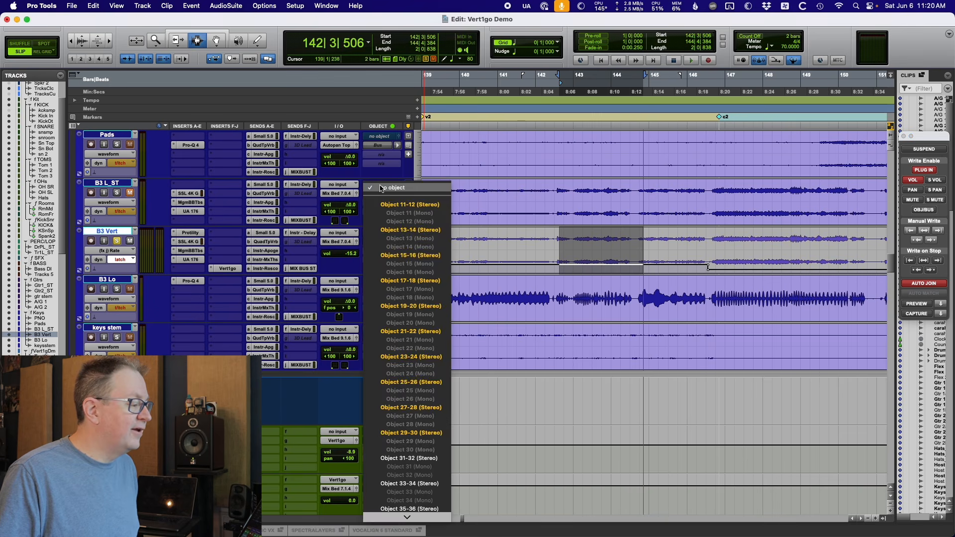
{"action": "scroll", "coordinate": [409, 371], "scroll_direction": "down", "scroll_amount": 3}
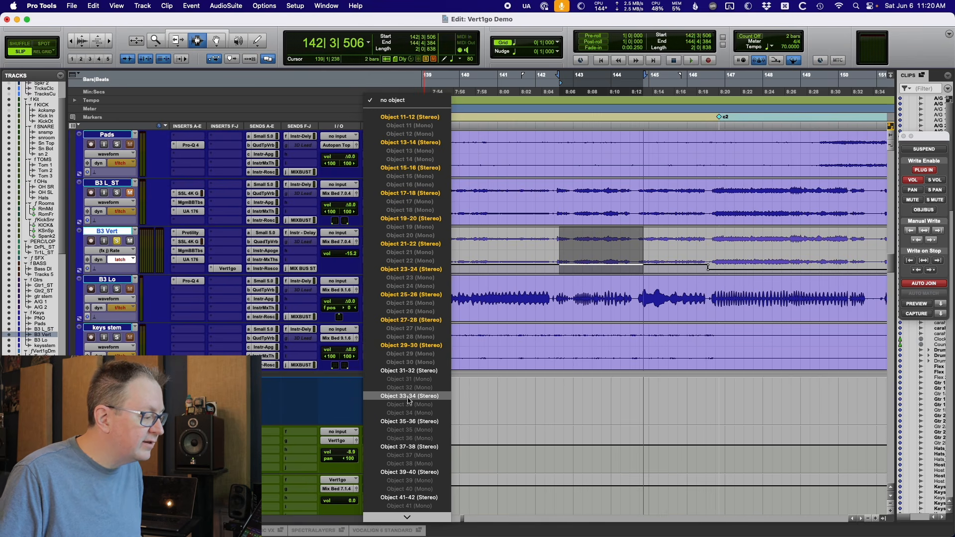
{"action": "left_click", "coordinate": [409, 422]}
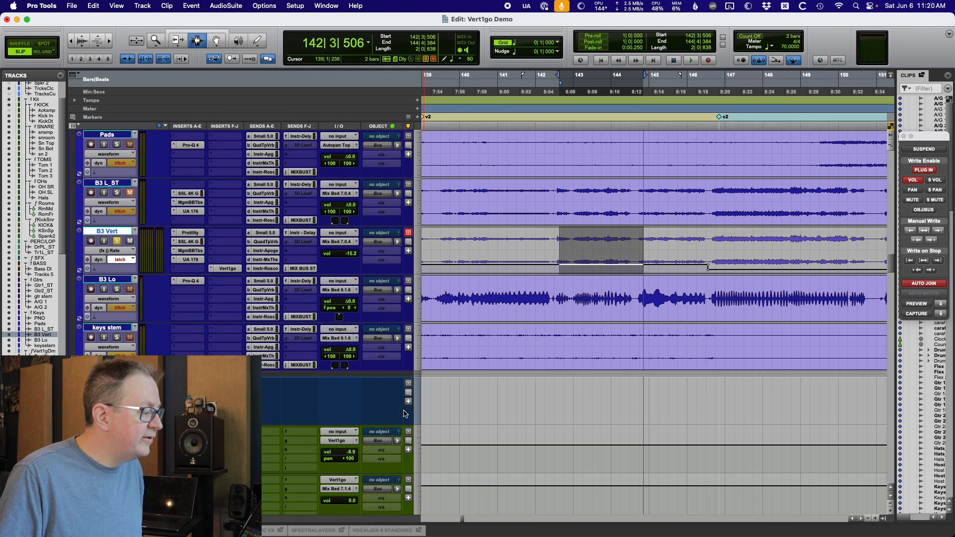
{"action": "left_click", "coordinate": [382, 195]}
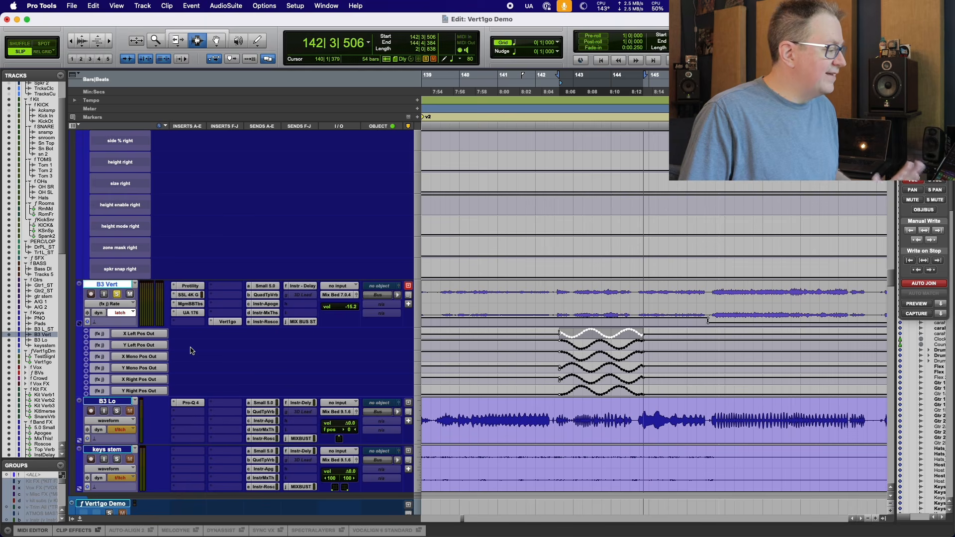
Paste the copied X Left Pos Out automation into B3 L_ST's front pos left and rear pos left lanes using To Current Automation Type.
{"action": "scroll", "coordinate": [230, 359], "scroll_direction": "up", "scroll_amount": 5}
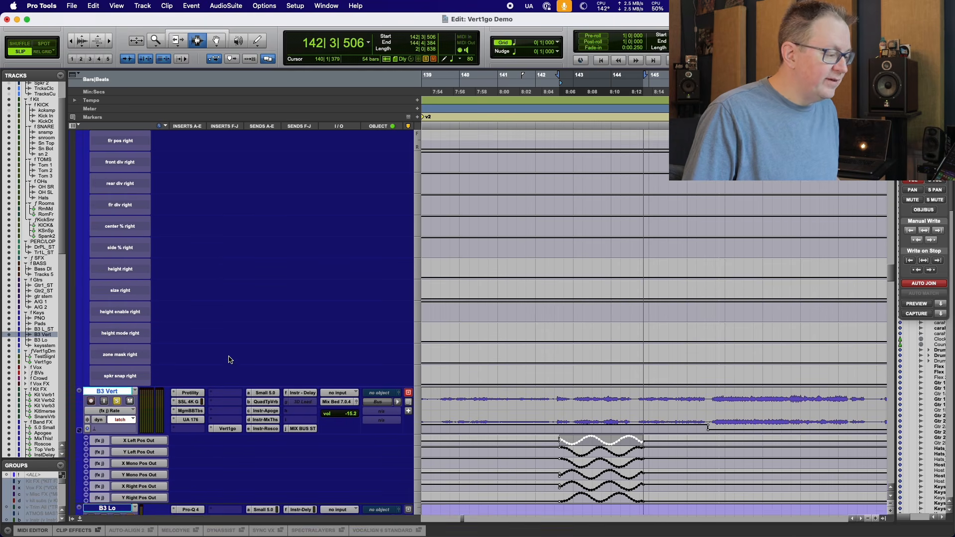
{"action": "scroll", "coordinate": [230, 359], "scroll_direction": "down", "scroll_amount": 3}
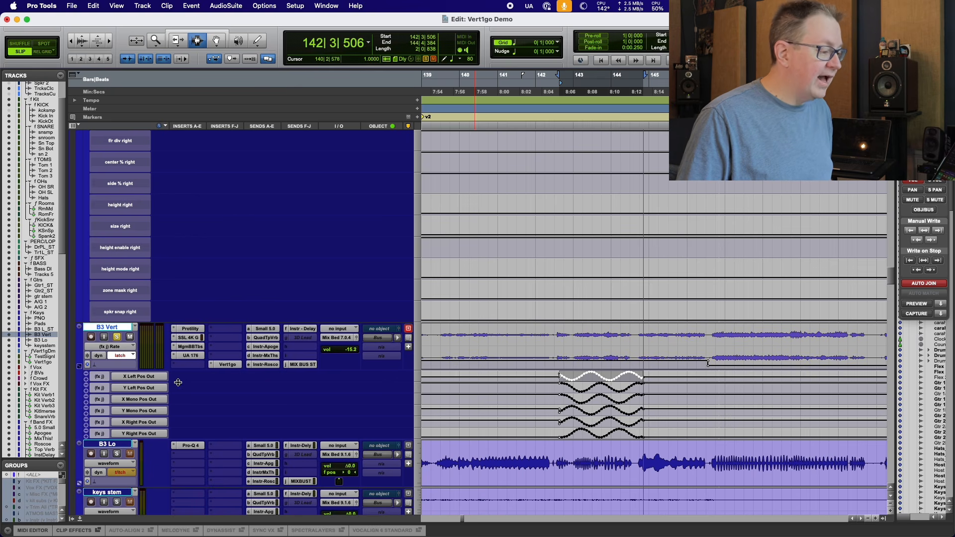
{"action": "scroll", "coordinate": [201, 323], "scroll_direction": "up", "scroll_amount": 10}
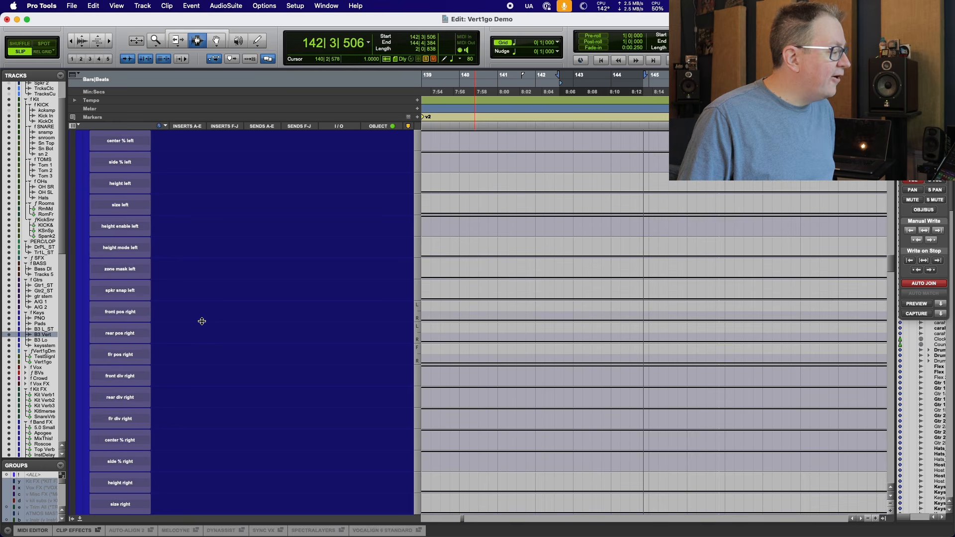
{"action": "scroll", "coordinate": [201, 323], "scroll_direction": "up", "scroll_amount": 9}
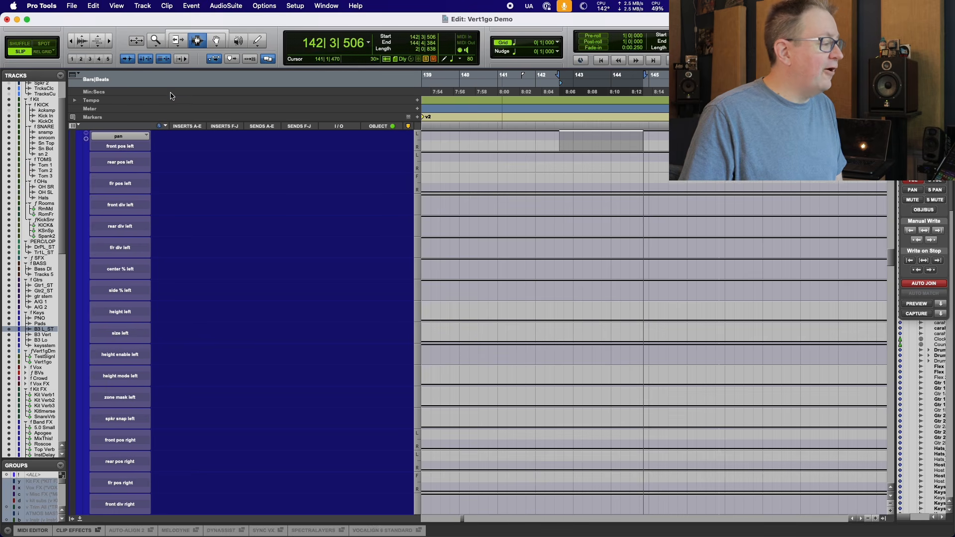
{"action": "left_click", "coordinate": [94, 5]}
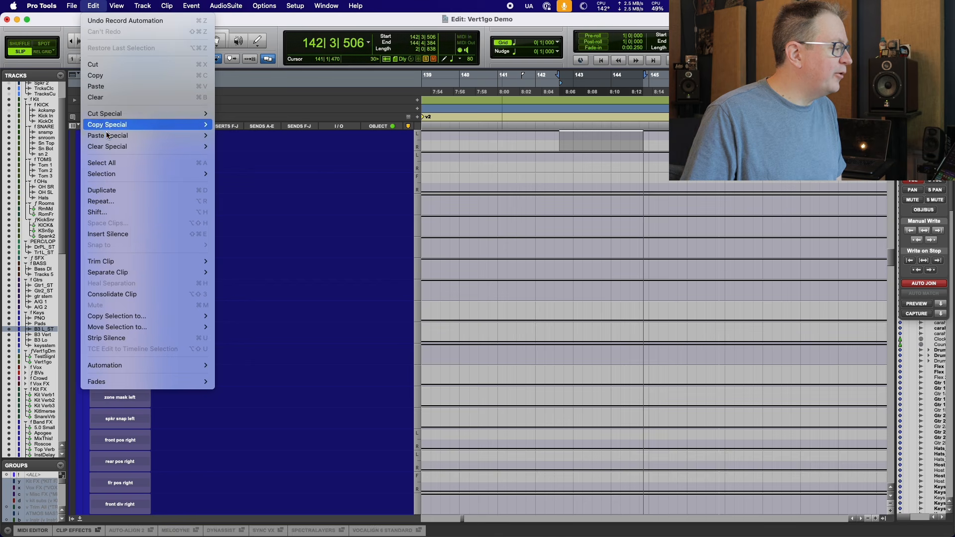
{"action": "mouse_move", "coordinate": [107, 137]}
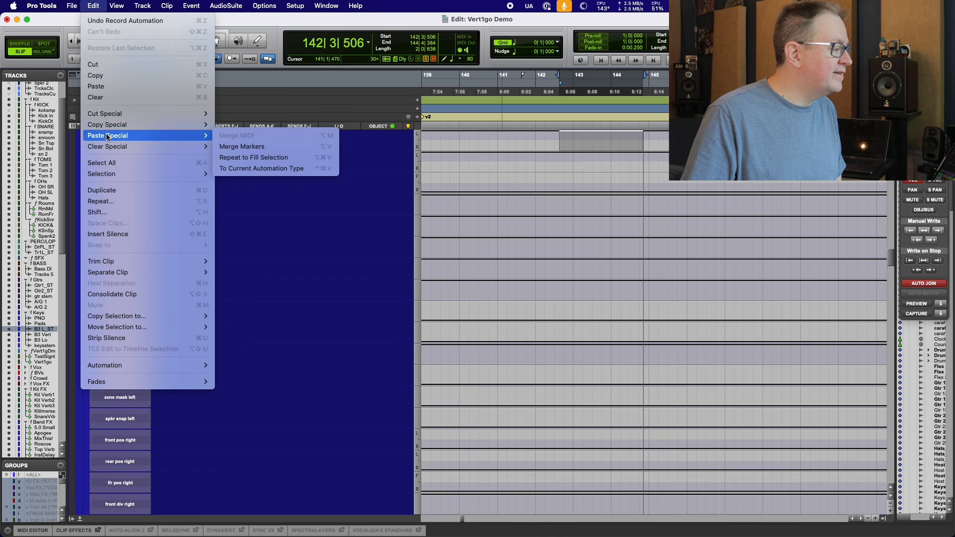
{"action": "left_click", "coordinate": [257, 169]}
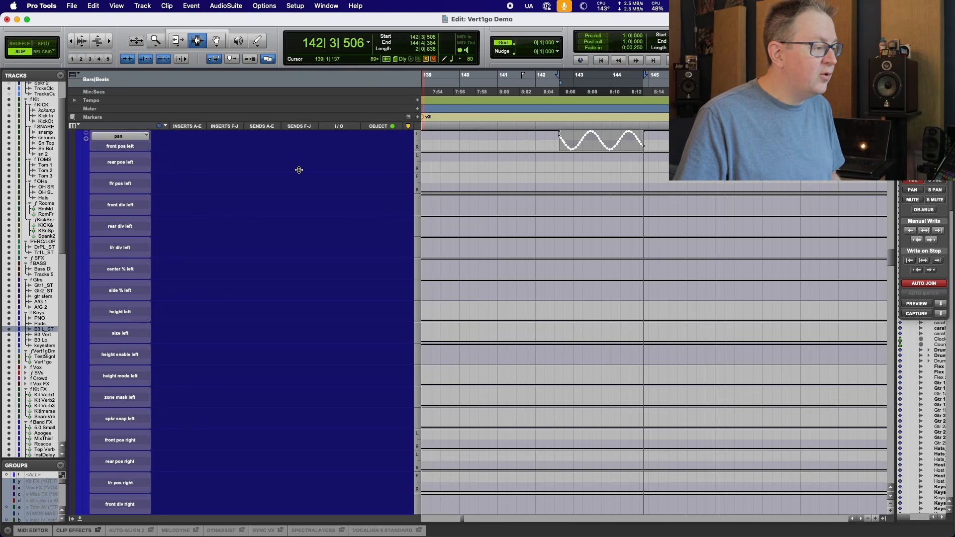
{"action": "key", "text": "semicolon"}
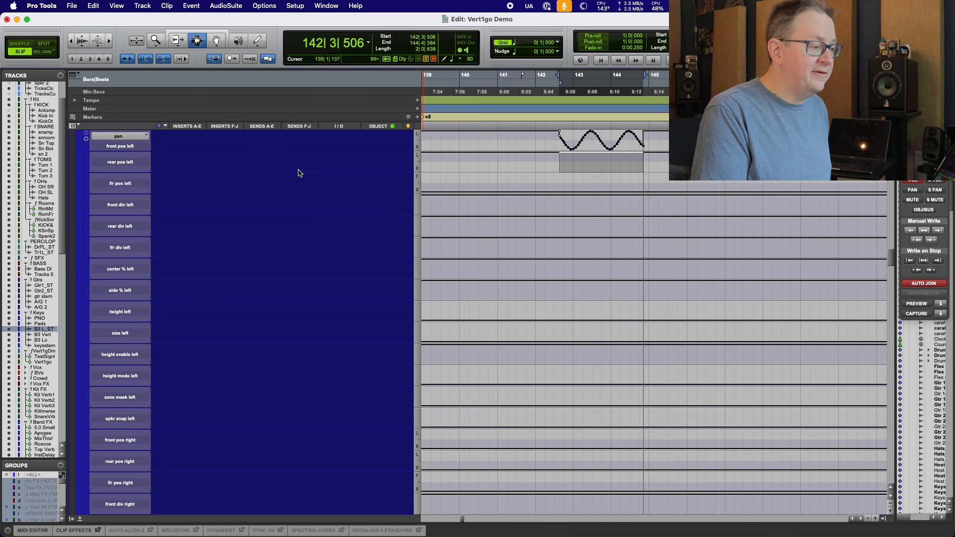
{"action": "key", "text": "super+v"}
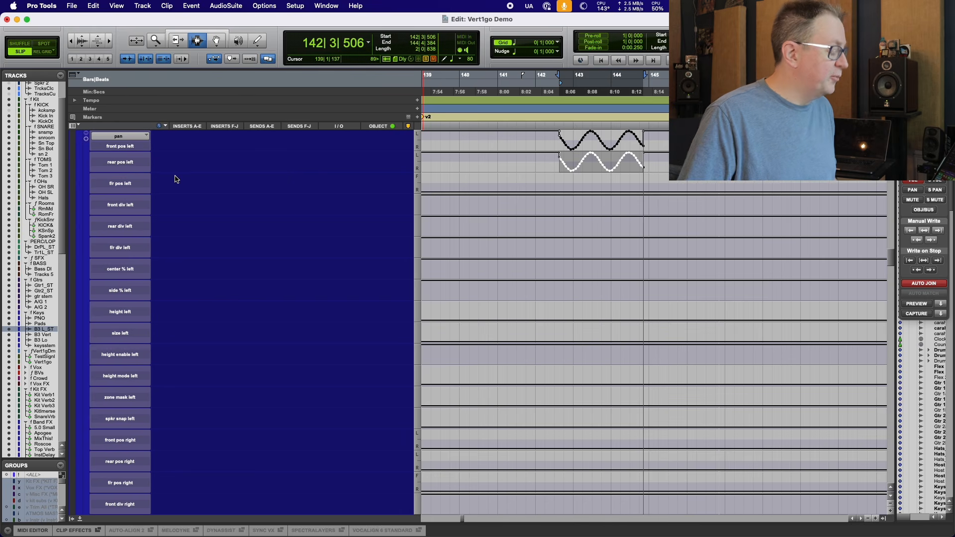
Select the B3 Vert track's Y Left Pos Out automation lane within the timeline selection.
{"action": "scroll", "coordinate": [134, 230], "scroll_direction": "down", "scroll_amount": 10}
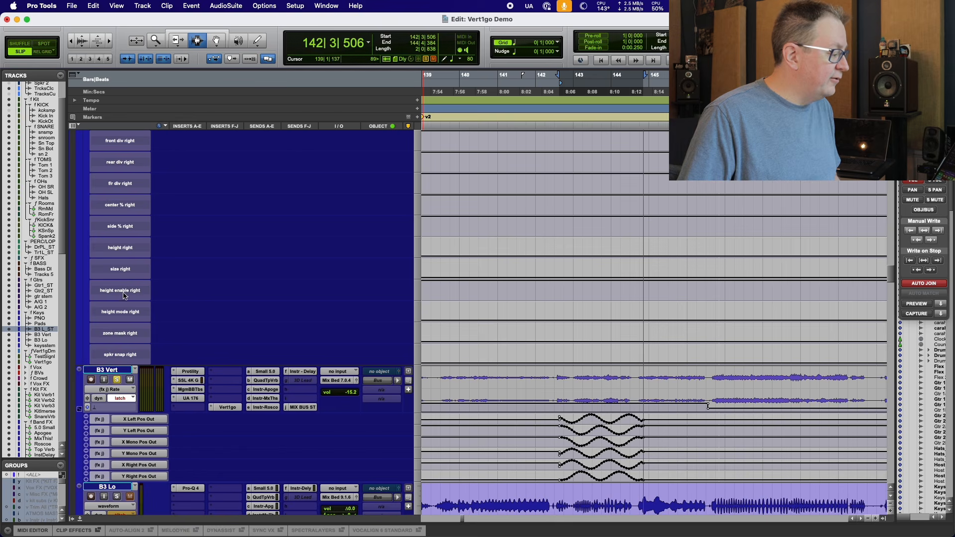
{"action": "left_click", "coordinate": [105, 370]}
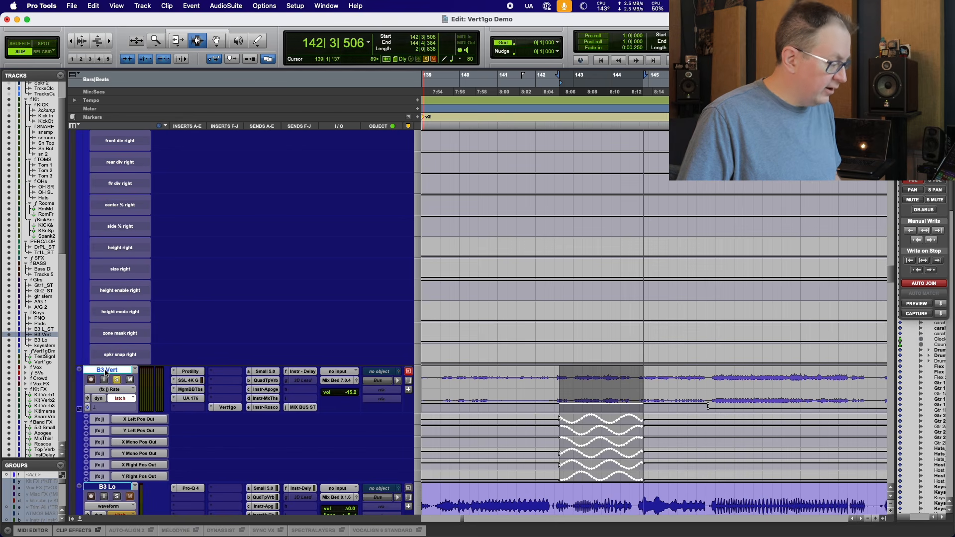
{"action": "key", "text": "semicolon"}
{"action": "key", "text": "p"}
{"action": "key", "text": "p"}
{"action": "key", "text": "p"}
{"action": "key", "text": "p"}
{"action": "key", "text": "p"}
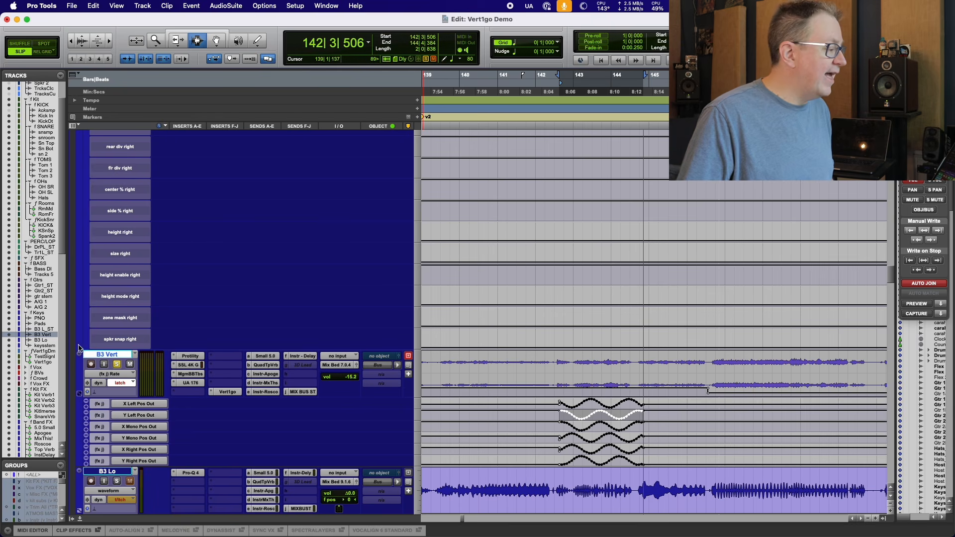
Paste that automation into the B3 L_ST track's ffr pos left lane.
{"action": "scroll", "coordinate": [78, 347], "scroll_direction": "up", "scroll_amount": 15}
{"action": "left_click", "coordinate": [117, 232]}
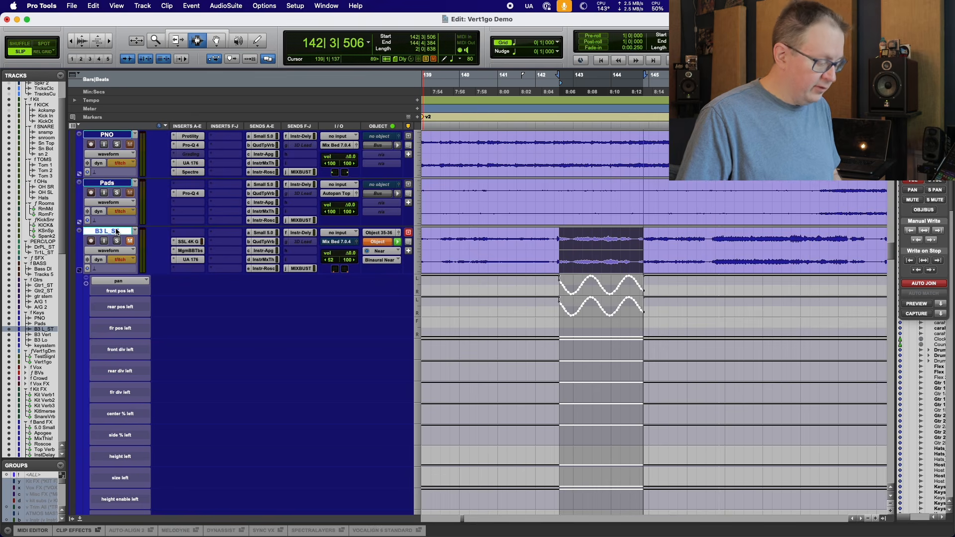
{"action": "scroll", "coordinate": [179, 318], "scroll_direction": "down", "scroll_amount": 5}
{"action": "scroll", "coordinate": [179, 318], "scroll_direction": "down", "scroll_amount": 3}
{"action": "key", "text": "p"}
{"action": "key", "text": "p"}
{"action": "key", "text": "p"}
{"action": "key", "text": "p"}
{"action": "key", "text": "p"}
{"action": "key", "text": "p"}
{"action": "key", "text": "p"}
{"action": "key", "text": "p"}
{"action": "key", "text": "p"}
{"action": "key", "text": "p"}
{"action": "key", "text": "p"}
{"action": "key", "text": "p"}
{"action": "key", "text": "p"}
{"action": "key", "text": "p"}
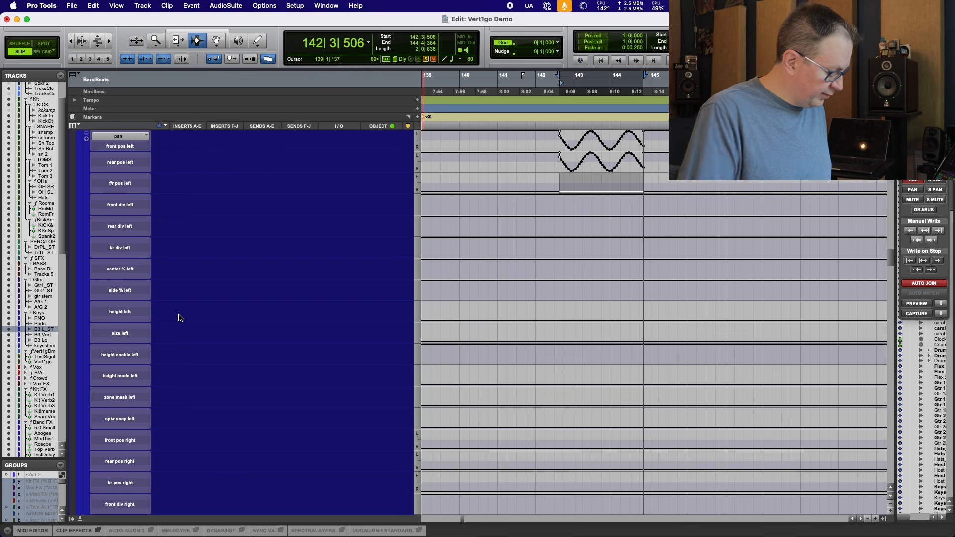
{"action": "key", "text": "super+v"}
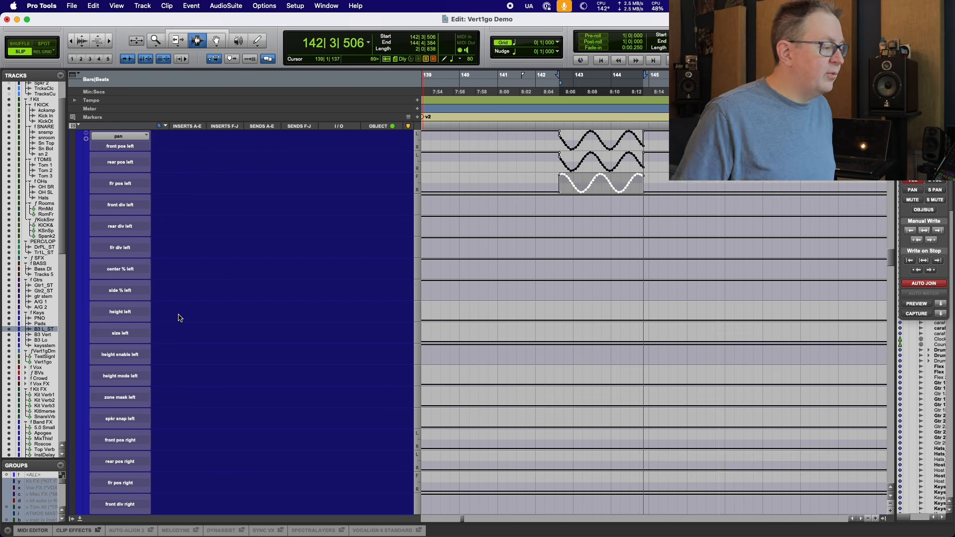
{"action": "scroll", "coordinate": [159, 322], "scroll_direction": "down", "scroll_amount": 10}
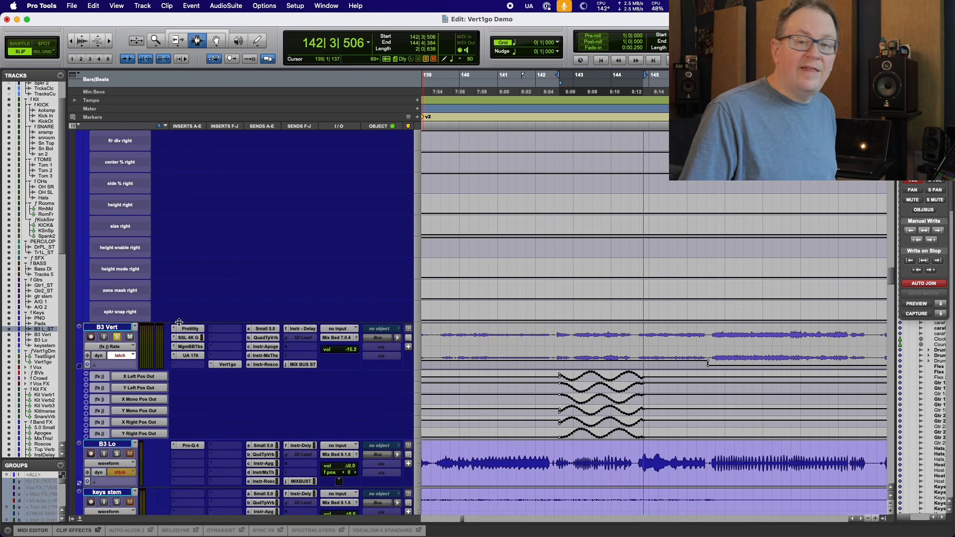
Open the B3 L_ST track's output panner window, move it aside, and start playback.
{"action": "scroll", "coordinate": [218, 342], "scroll_direction": "up", "scroll_amount": 15}
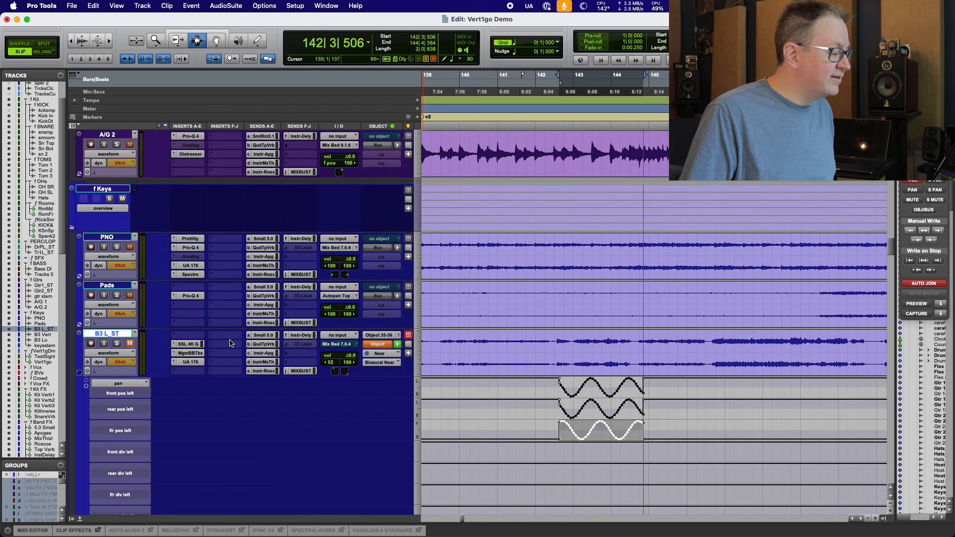
{"action": "left_click", "coordinate": [399, 336]}
{"action": "left_click_drag", "start_coordinate": [787, 168], "coordinate": [521, 71]}
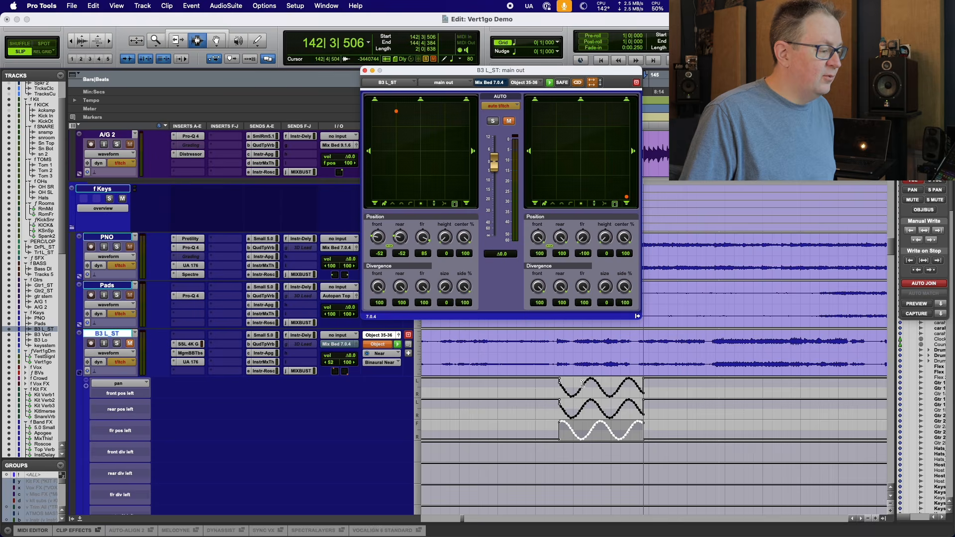
{"action": "key", "text": "space"}
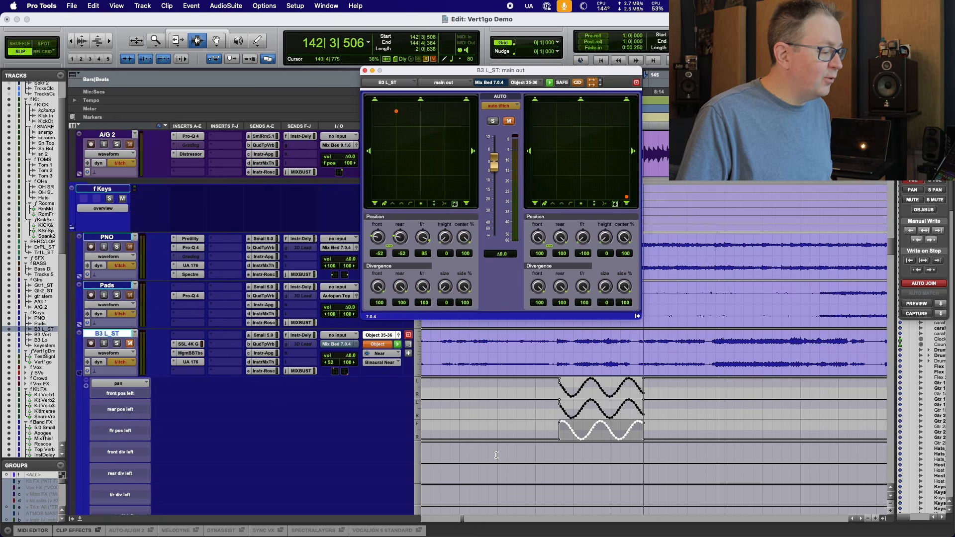
Select the B3 Vert track's X Right Pos Out automation lane within the timeline selection.
{"action": "scroll", "coordinate": [496, 455], "scroll_direction": "down", "scroll_amount": 10}
{"action": "scroll", "coordinate": [496, 455], "scroll_direction": "down", "scroll_amount": 15}
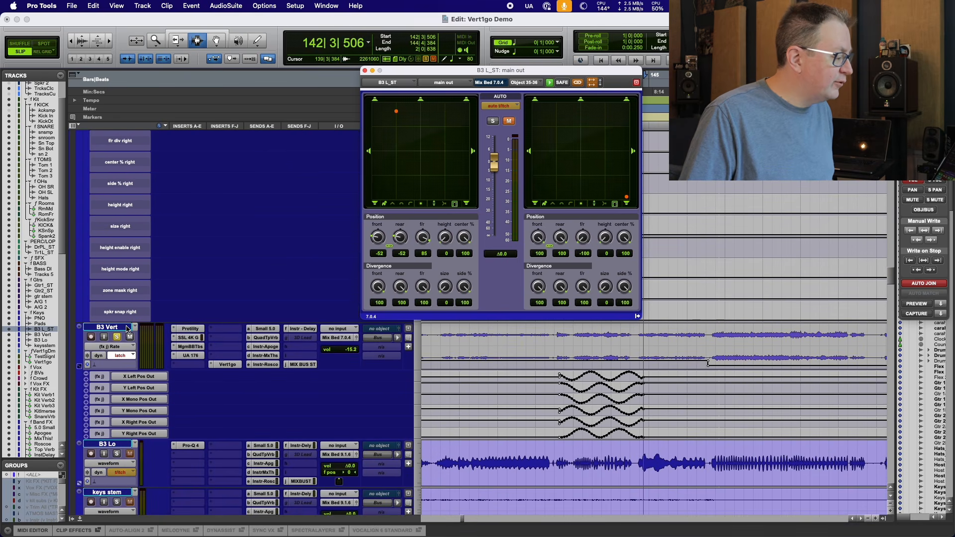
{"action": "left_click", "coordinate": [128, 329]}
{"action": "key", "text": "semicolon"}
{"action": "key", "text": "p"}
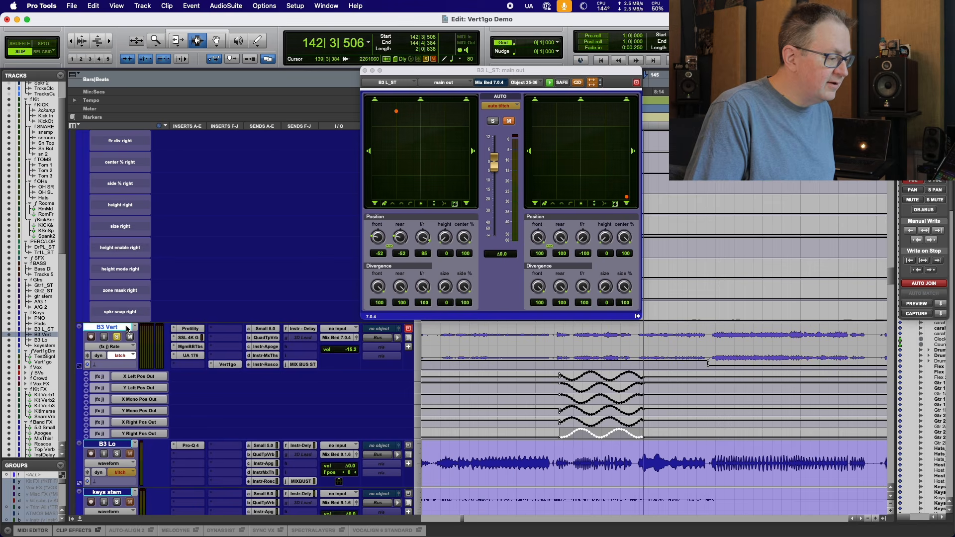
{"action": "key", "text": "p"}
{"action": "key", "text": "p"}
{"action": "key", "text": "semicolon"}
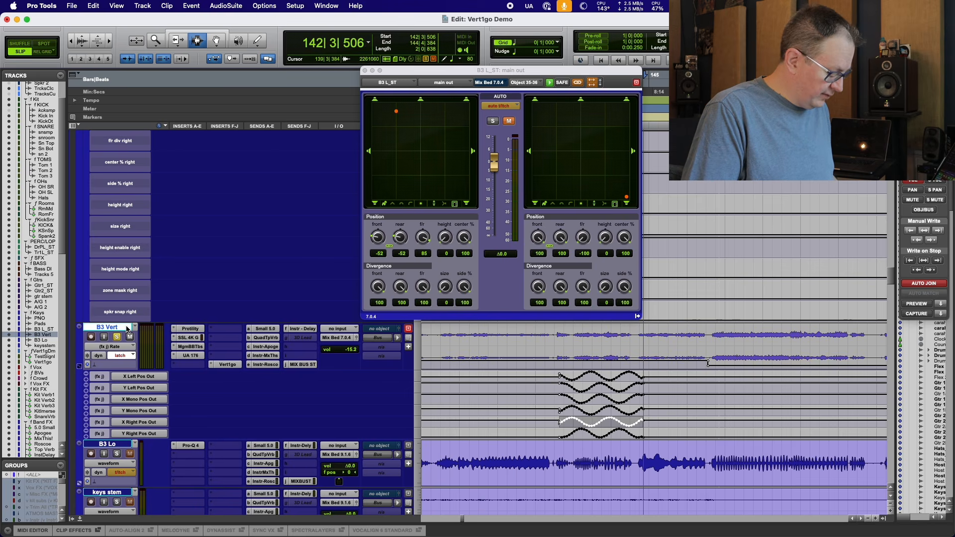
{"action": "key", "text": "p"}
{"action": "key", "text": "p"}
{"action": "key", "text": "p"}
{"action": "key", "text": "p"}
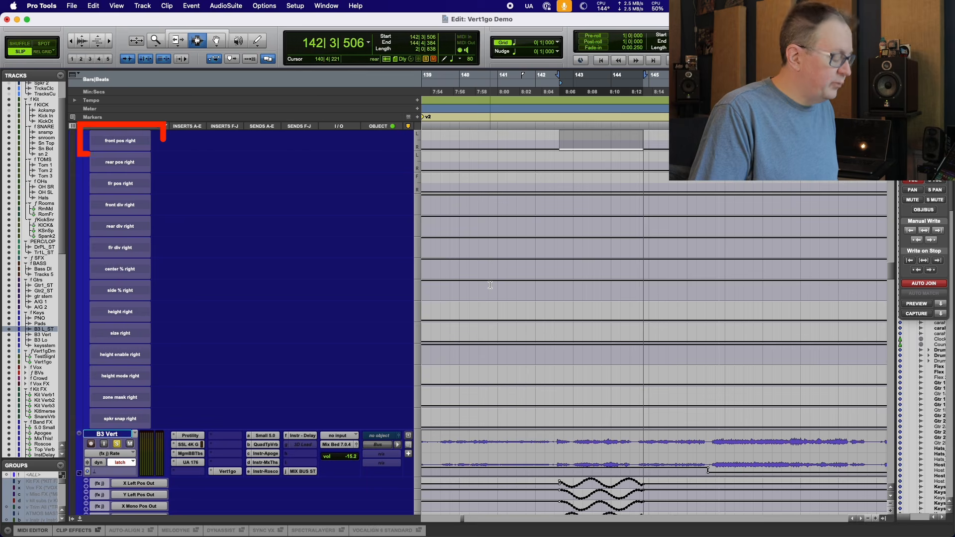
Paste that automation into the B3 L_ST track's front pos right and rear pos right lanes.
{"action": "key", "text": "super+v"}
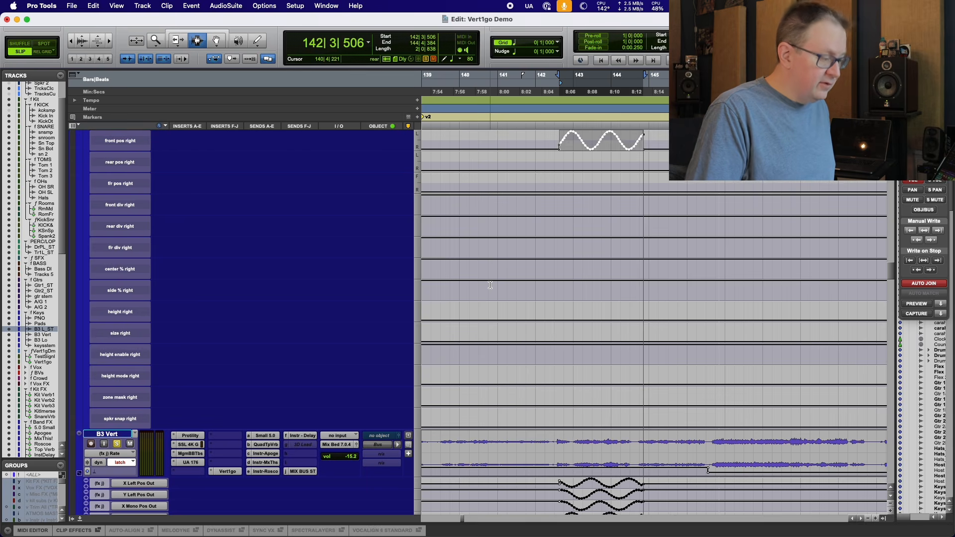
{"action": "key", "text": "semicolon"}
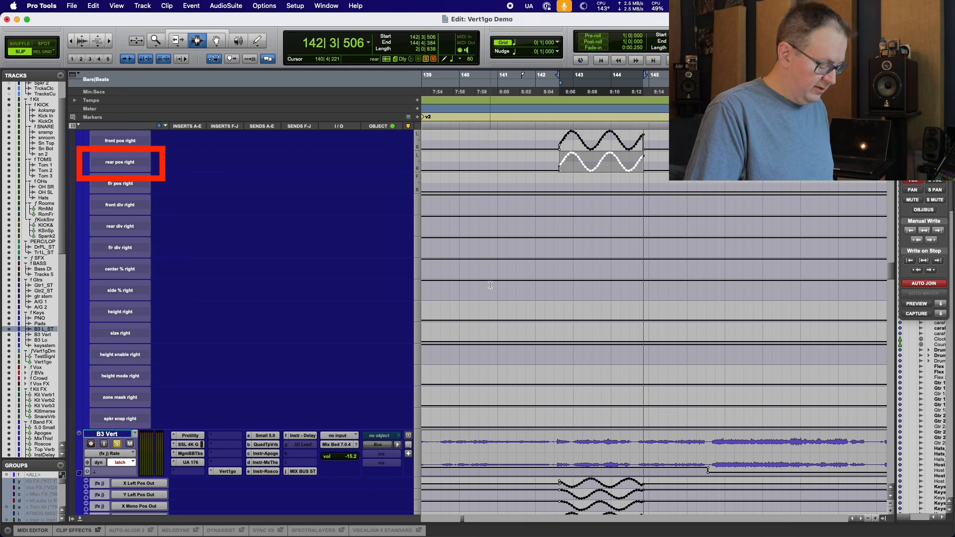
{"action": "key", "text": "semicolon"}
{"action": "key", "text": "semicolon"}
{"action": "key", "text": "semicolon"}
{"action": "key", "text": "semicolon"}
{"action": "key", "text": "semicolon"}
{"action": "key", "text": "semicolon"}
{"action": "key", "text": "semicolon"}
{"action": "key", "text": "semicolon"}
{"action": "key", "text": "semicolon"}
{"action": "key", "text": "semicolon"}
{"action": "key", "text": "semicolon"}
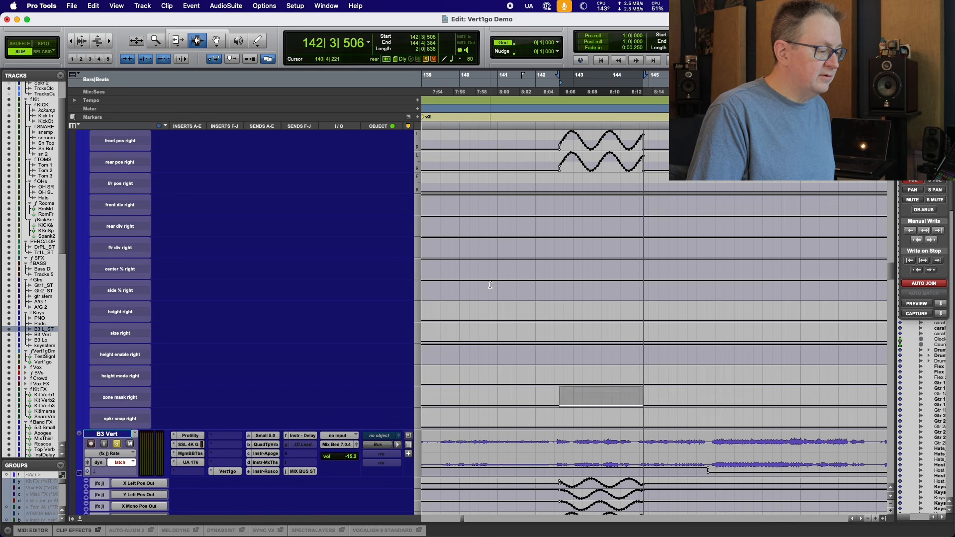
Select B3 Vert's Y position automation lane and paste it into the B3 L_ST track's ffr pos right lane.
{"action": "key", "text": "semicolon"}
{"action": "key", "text": "semicolon"}
{"action": "key", "text": "semicolon"}
{"action": "key", "text": "semicolon"}
{"action": "key", "text": "semicolon"}
{"action": "key", "text": "semicolon"}
{"action": "key", "text": "semicolon"}
{"action": "key", "text": "semicolon"}
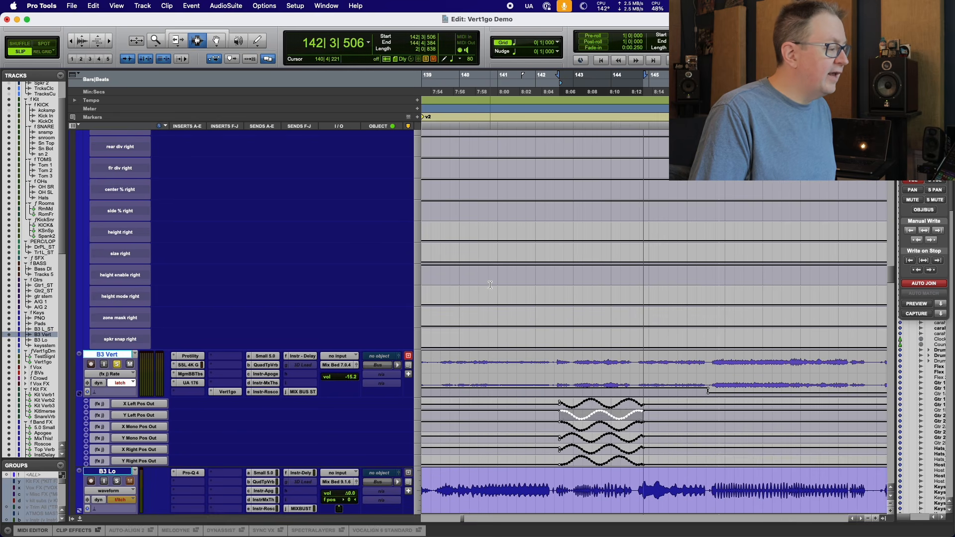
{"action": "key", "text": "p"}
{"action": "key", "text": "p"}
{"action": "key", "text": "p"}
{"action": "key", "text": "p"}
{"action": "key", "text": "p"}
{"action": "key", "text": "p"}
{"action": "key", "text": "p"}
{"action": "key", "text": "p"}
{"action": "key", "text": "p"}
{"action": "key", "text": "p"}
{"action": "key", "text": "p"}
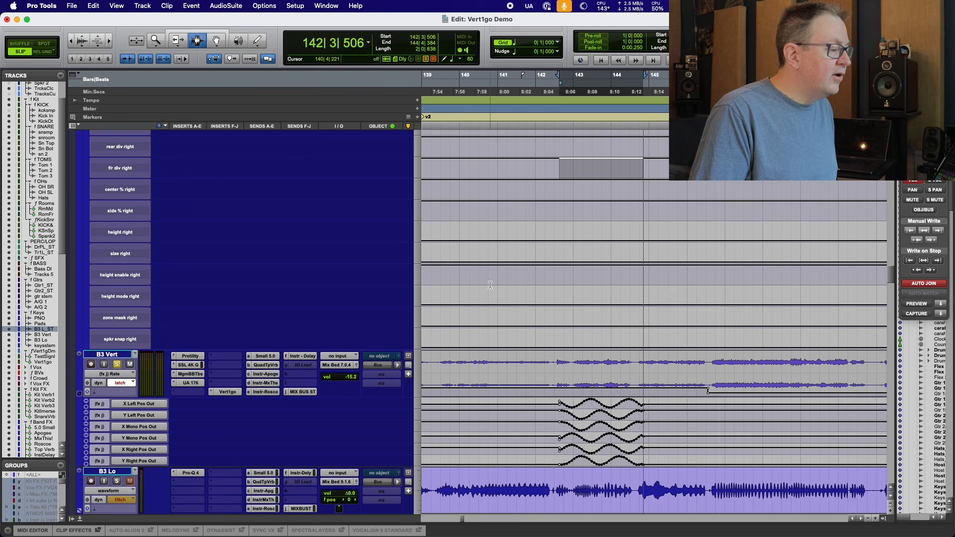
{"action": "key", "text": "p"}
{"action": "key", "text": "p"}
{"action": "key", "text": "p"}
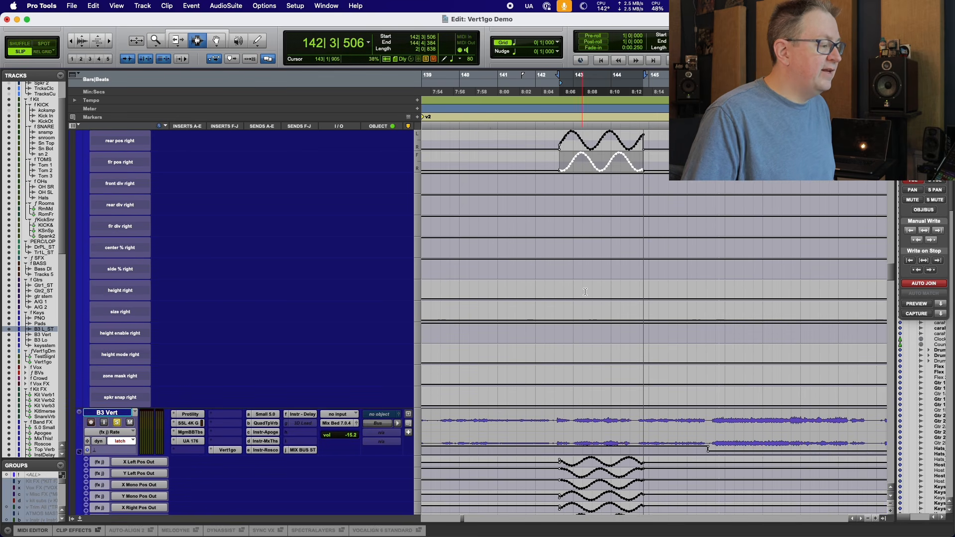
{"action": "key", "text": "p"}
{"action": "key", "text": "p"}
{"action": "key", "text": "p"}
{"action": "key", "text": "p"}
{"action": "key", "text": "p"}
{"action": "key", "text": "p"}
{"action": "key", "text": "p"}
{"action": "key", "text": "p"}
{"action": "key", "text": "p"}
{"action": "key", "text": "p"}
{"action": "key", "text": "p"}
{"action": "key", "text": "p"}
{"action": "key", "text": "p"}
{"action": "key", "text": "p"}
Switch to the Dolby Atmos Renderer and tilt its 3D room view to watch the objects move.
{"action": "scroll", "coordinate": [378, 329], "scroll_direction": "down", "scroll_amount": 2}
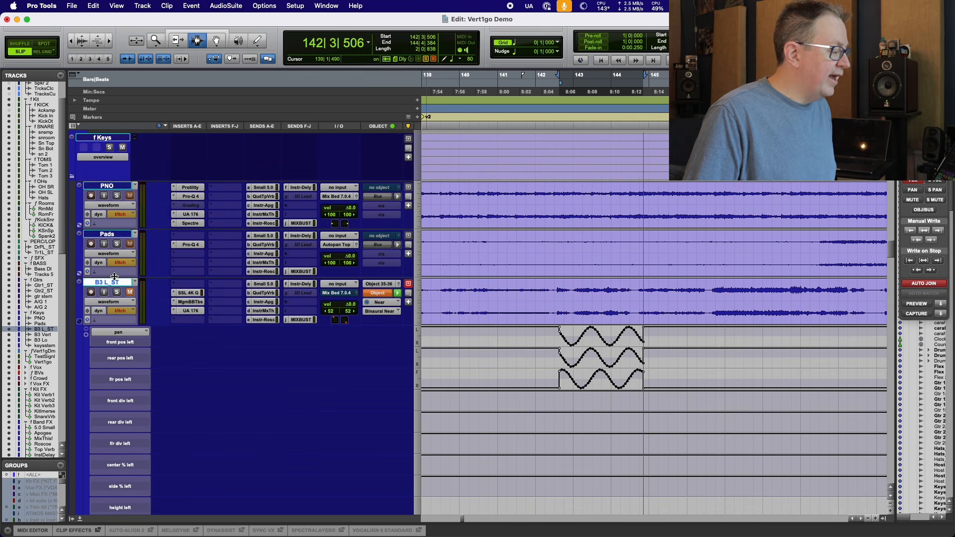
{"action": "left_click", "coordinate": [401, 288]}
{"action": "left_click_drag", "start_coordinate": [498, 67], "coordinate": [712, 98]}
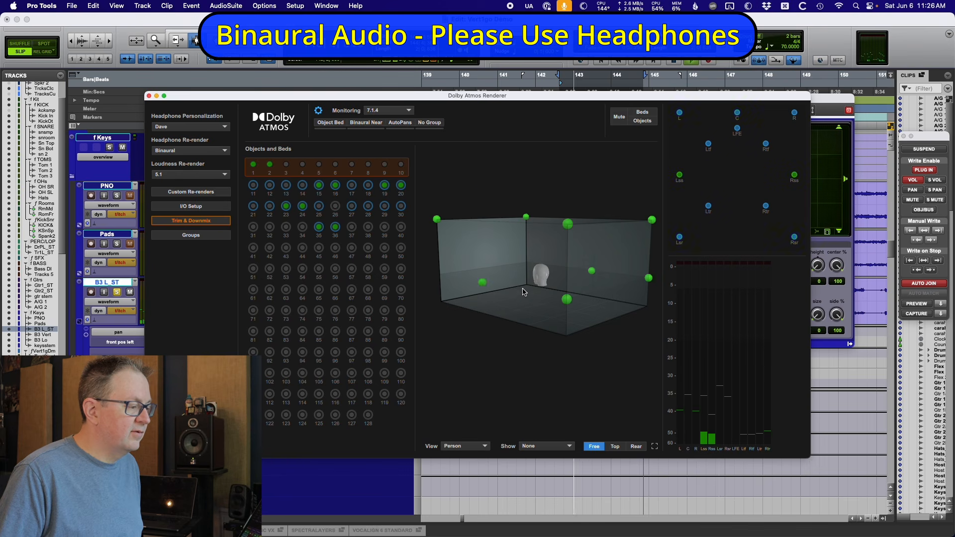
{"action": "left_click_drag", "start_coordinate": [523, 292], "coordinate": [500, 350]}
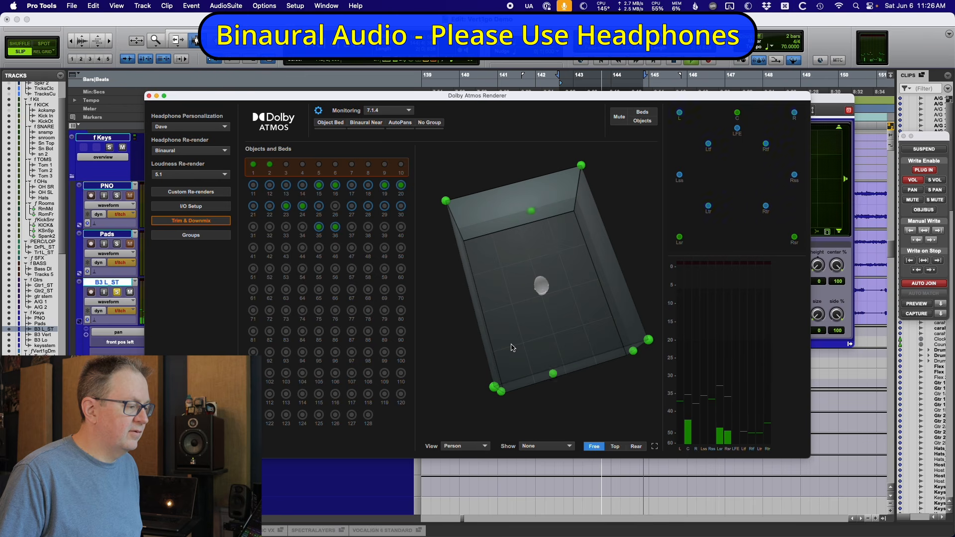